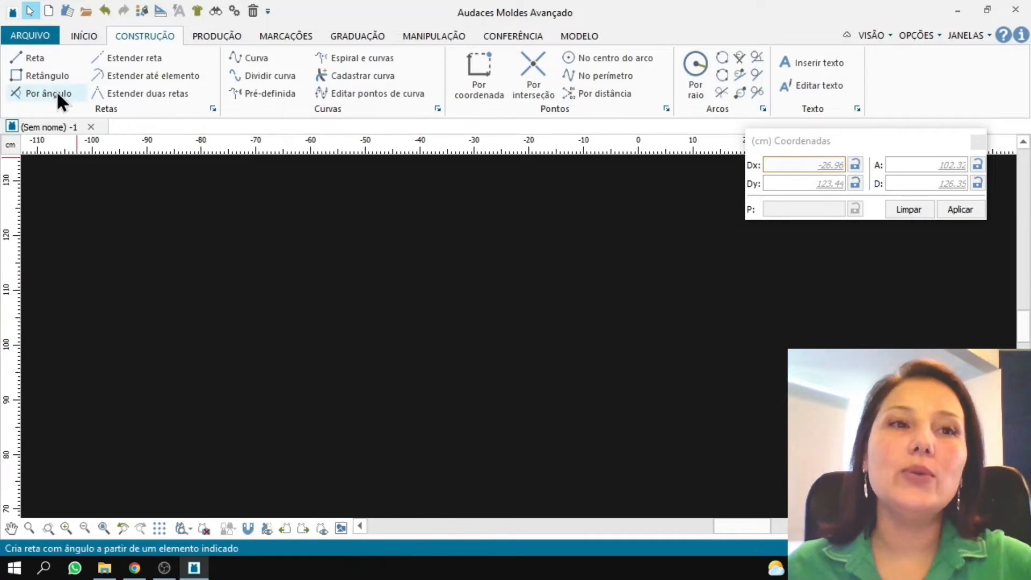
- Draw a rectangle 43 cm wide and 25 cm high in the drawing area
click(48, 75)
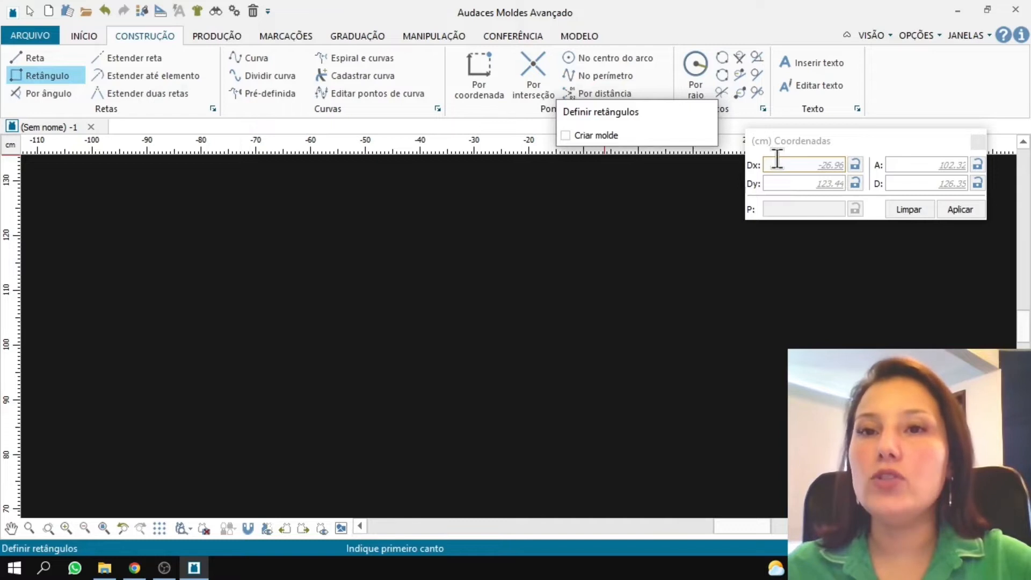
click(311, 214)
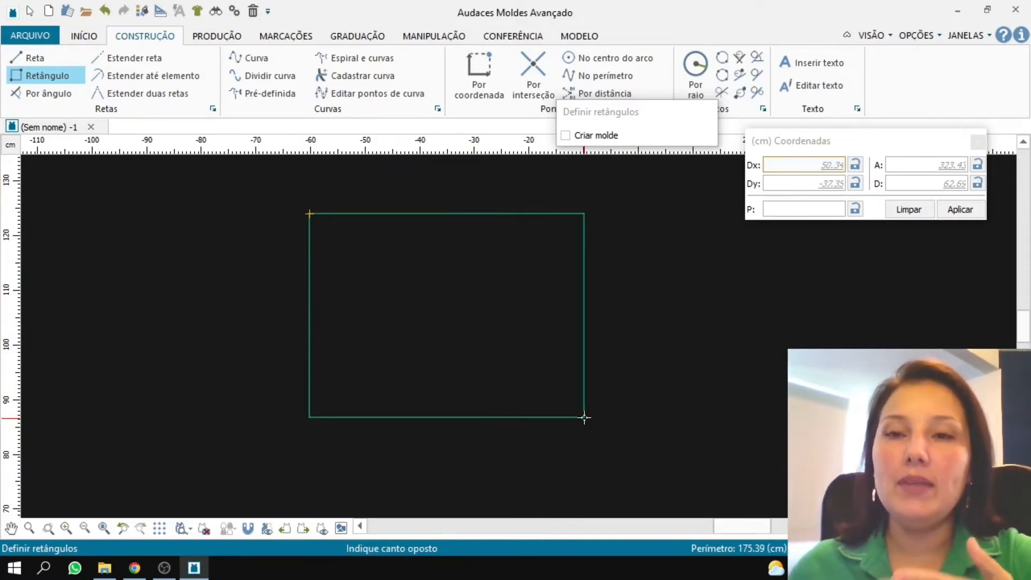
click(785, 165)
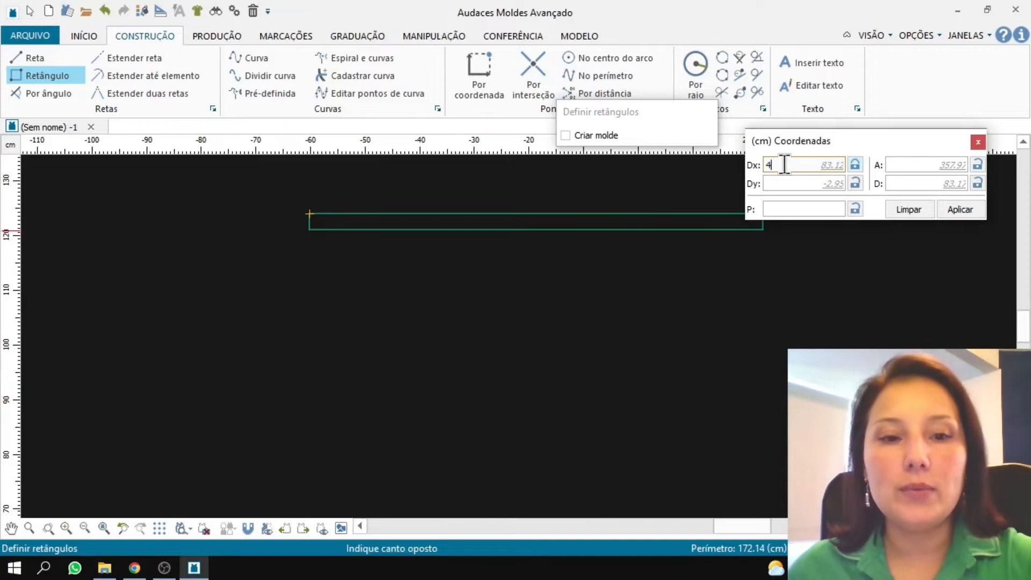
text(43)
click(785, 184)
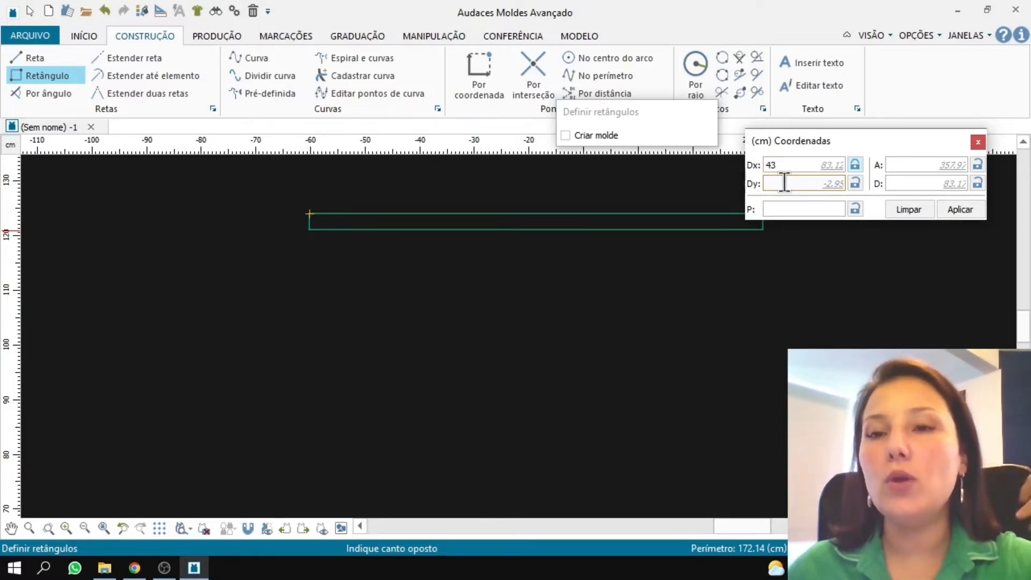
text(25)
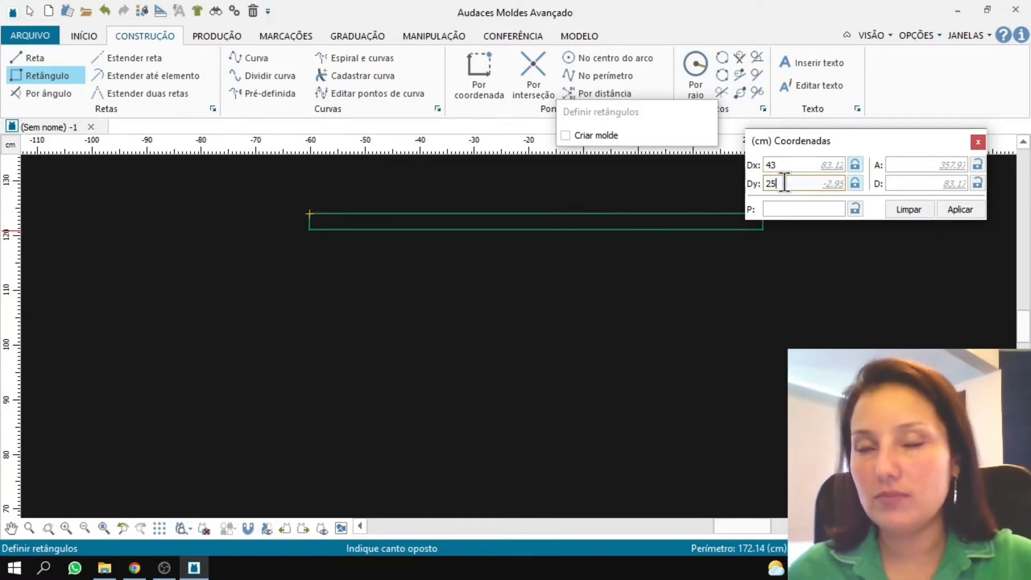
click(960, 209)
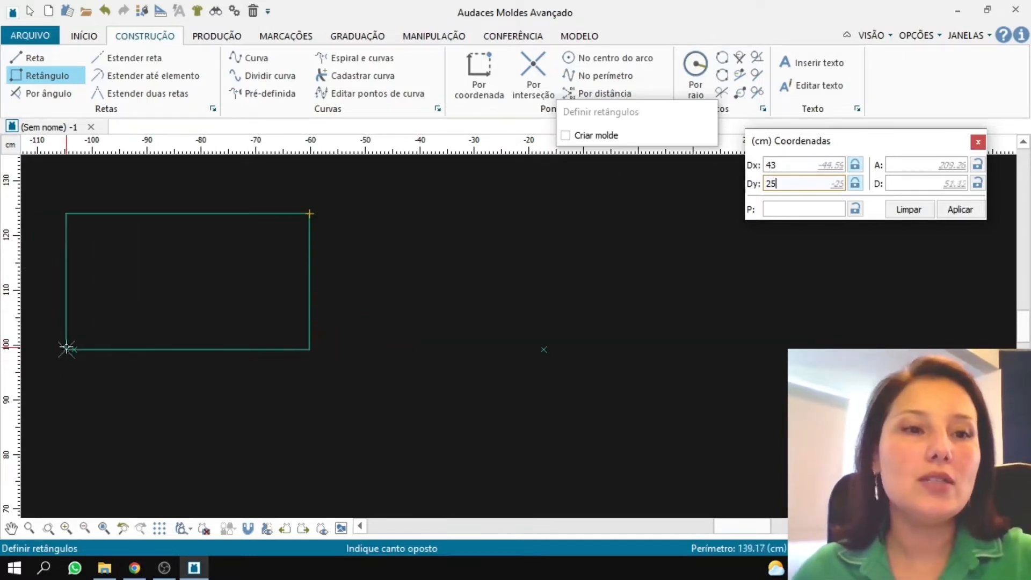
click(544, 349)
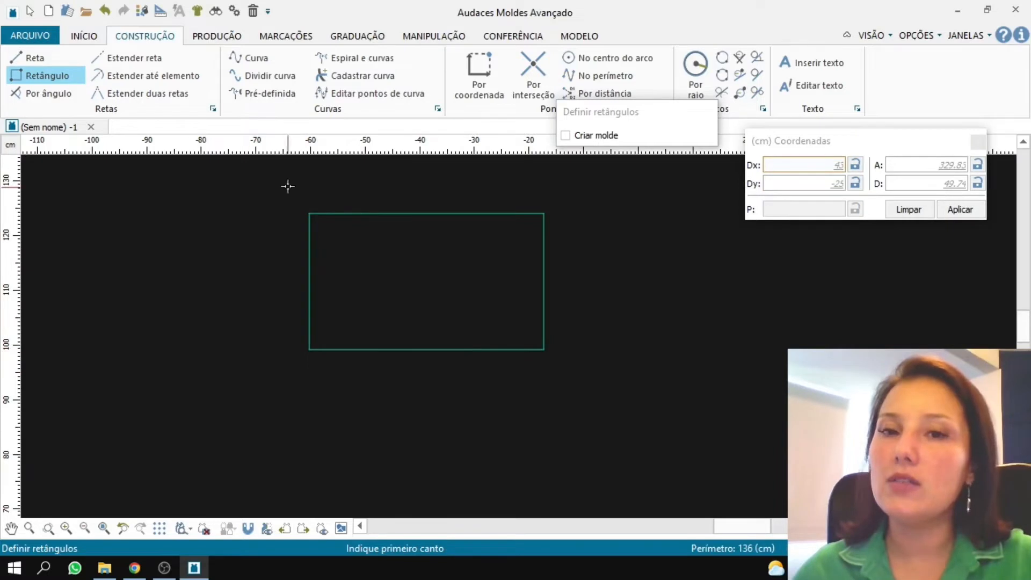
scroll(389, 286, up, 1)
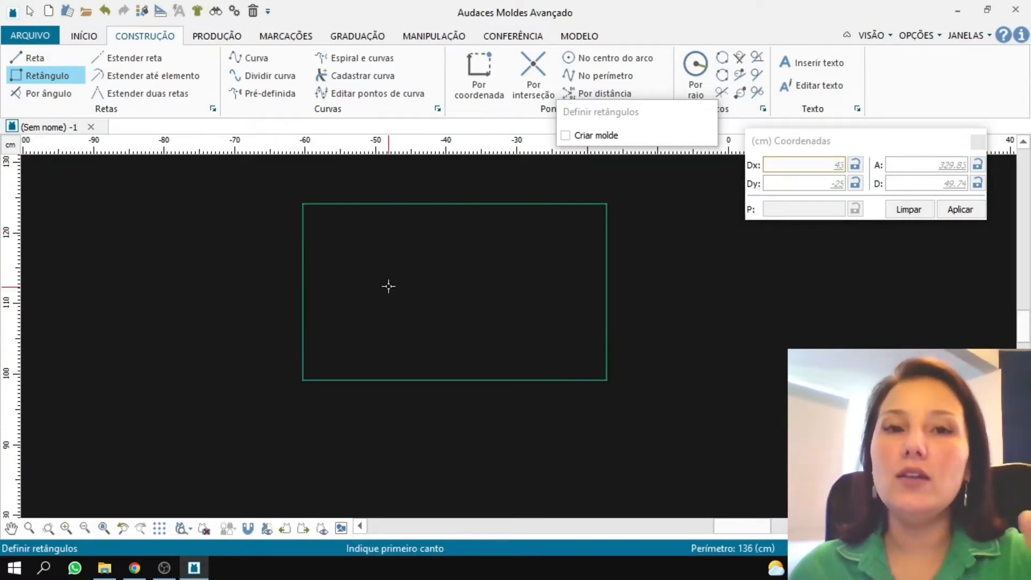
key(Escape)
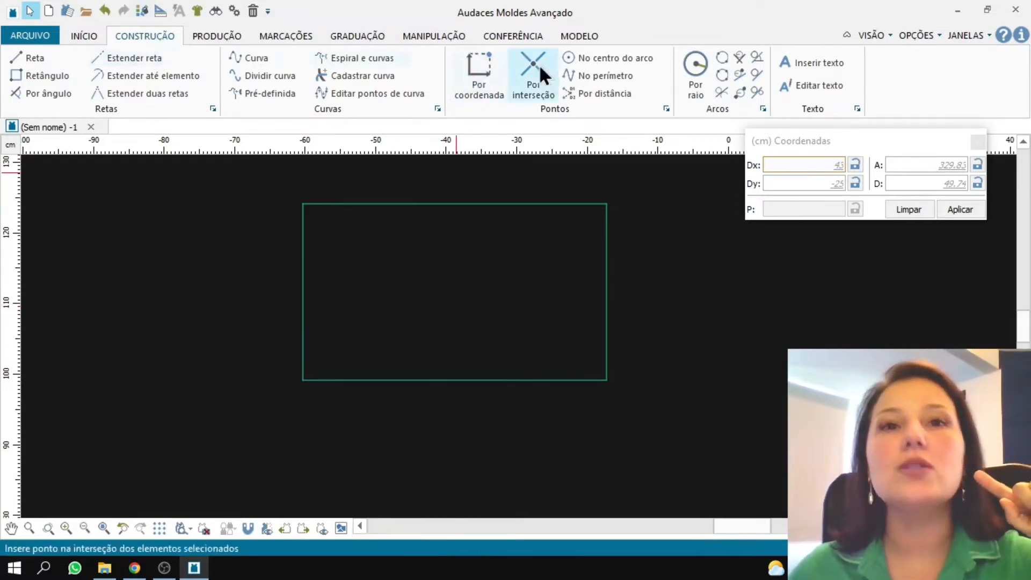
- Place a coordinate point on the rectangle's left edge, 8 cm along the perimeter from the lower-left corner
click(478, 82)
click(480, 81)
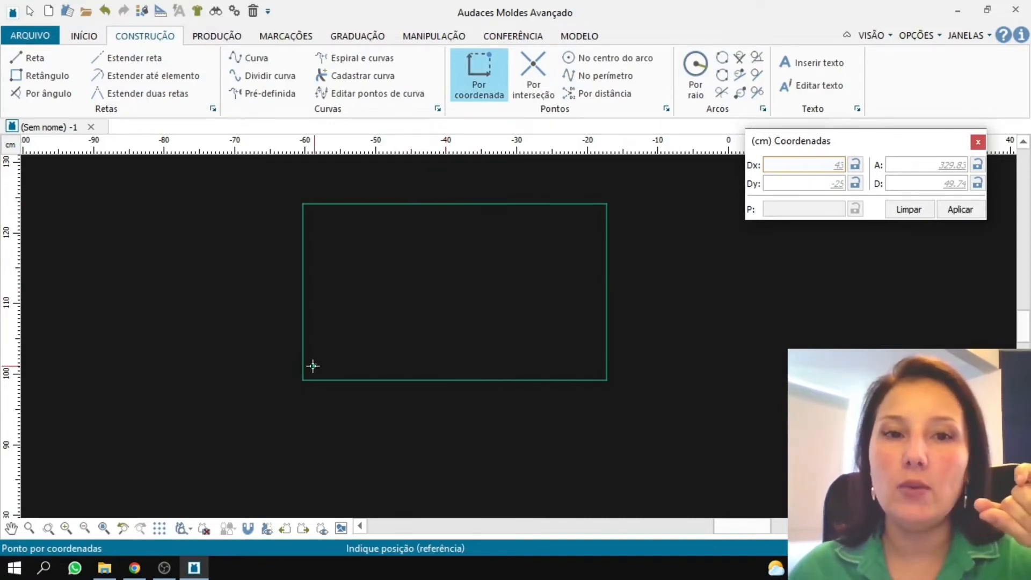
click(302, 380)
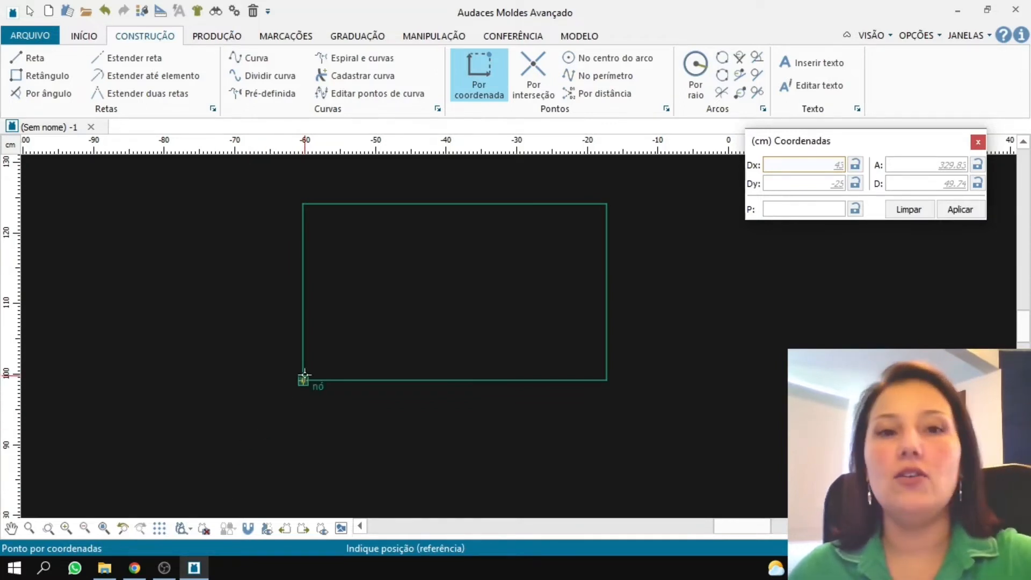
click(303, 380)
click(303, 380)
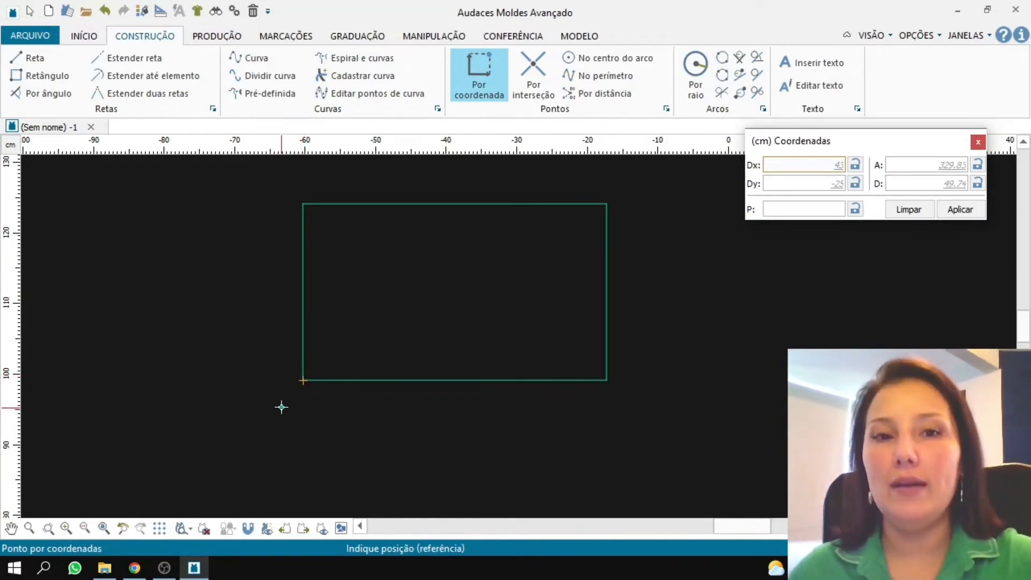
click(783, 207)
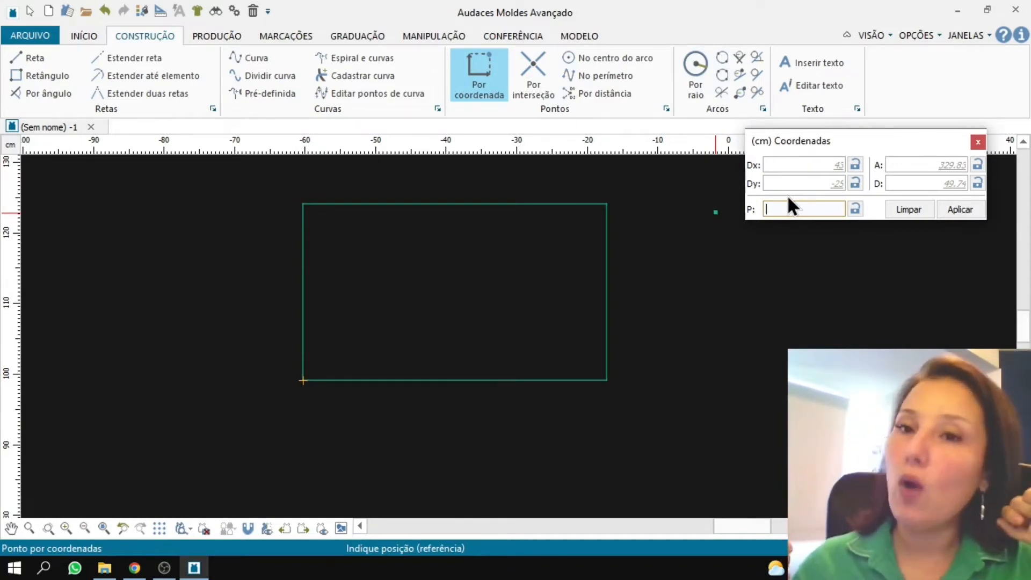
text(8)
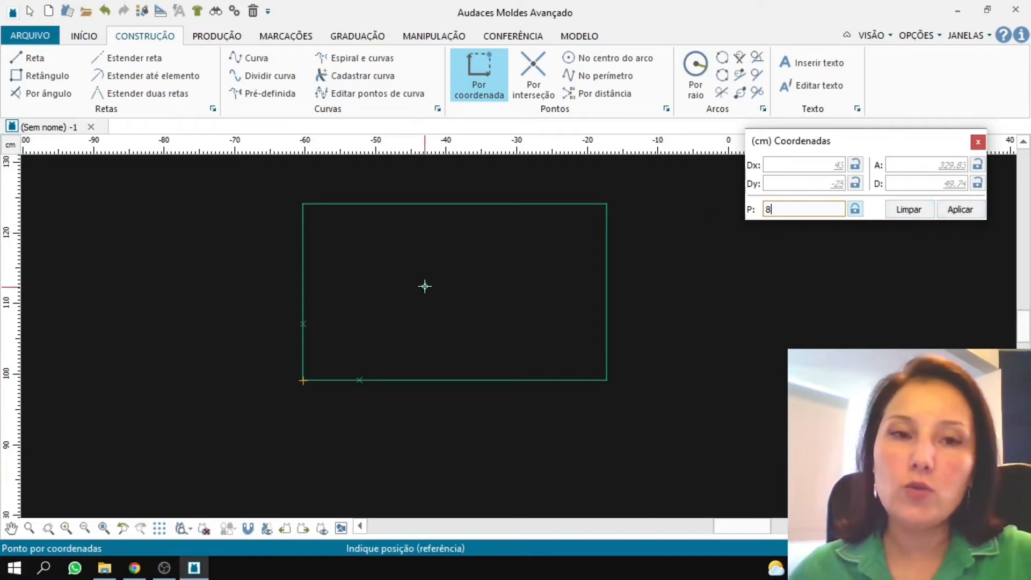
click(303, 379)
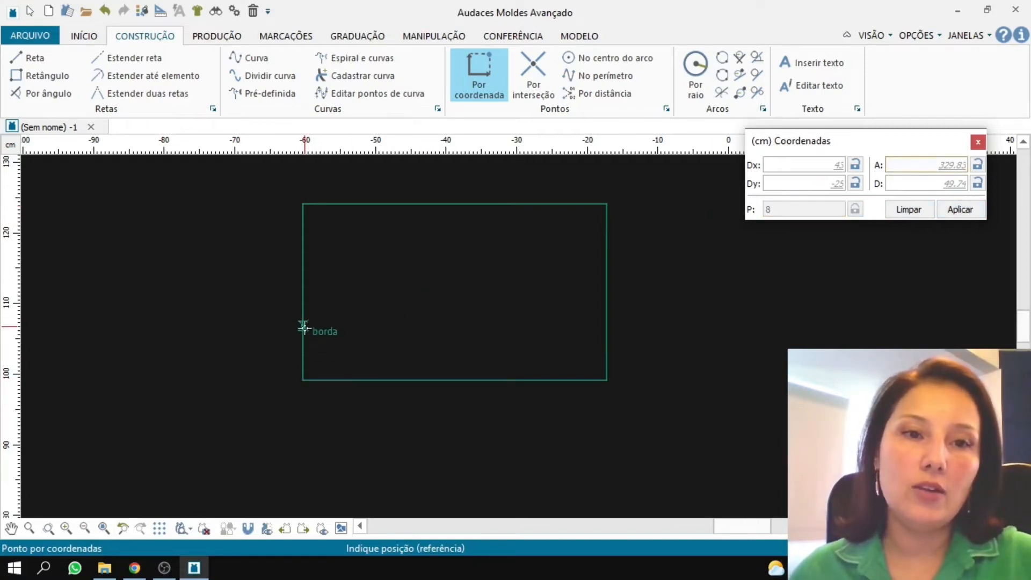
click(304, 380)
click(956, 210)
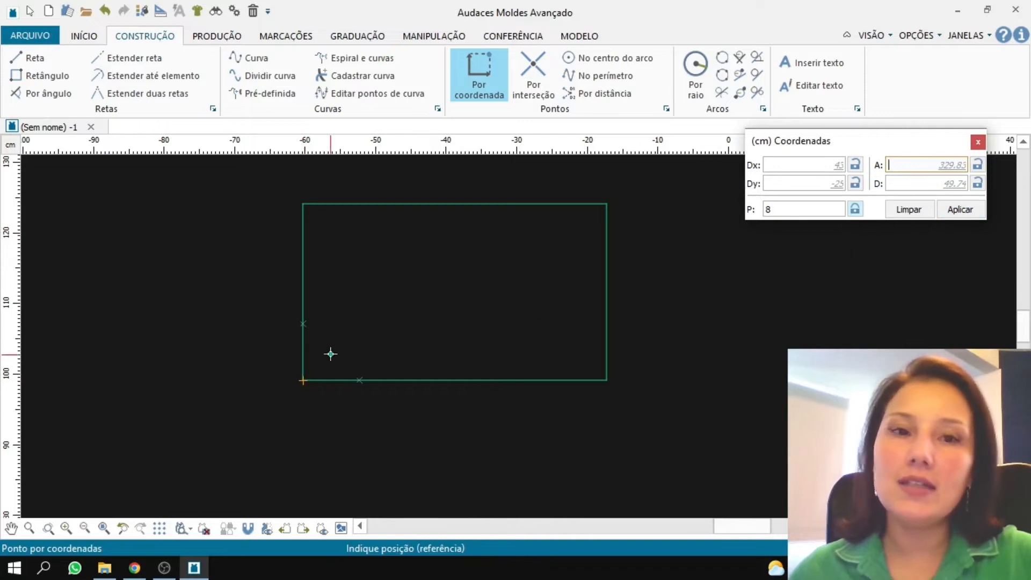
click(302, 324)
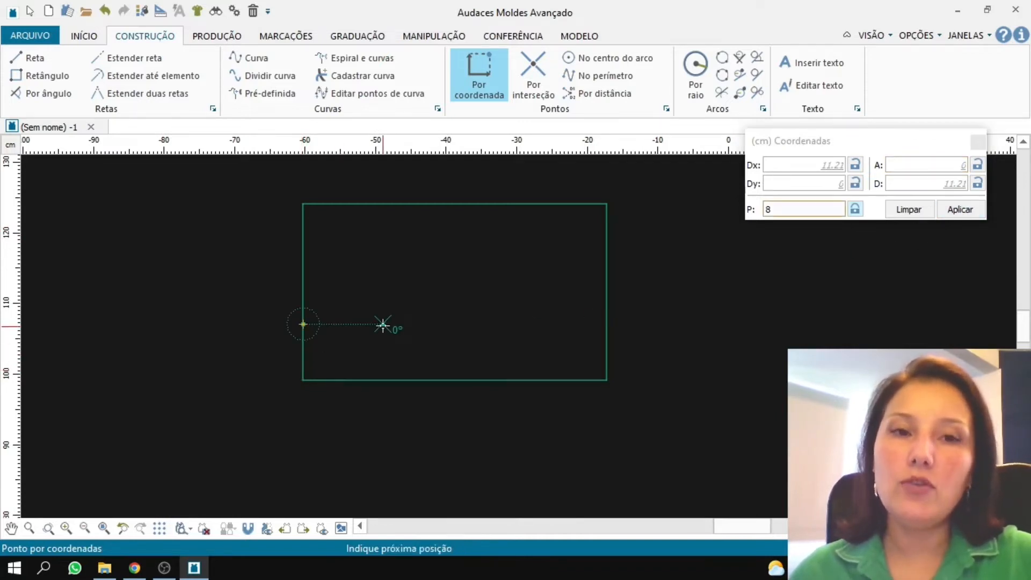
key(Escape)
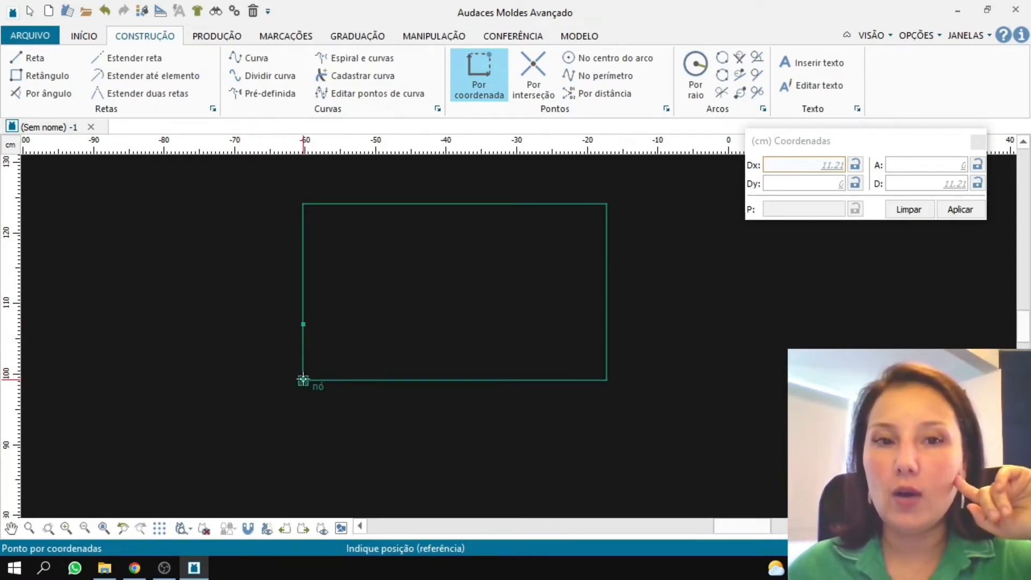
- Place a coordinate point on the rectangle's bottom edge, 9 cm along the perimeter from the lower-left corner
click(303, 379)
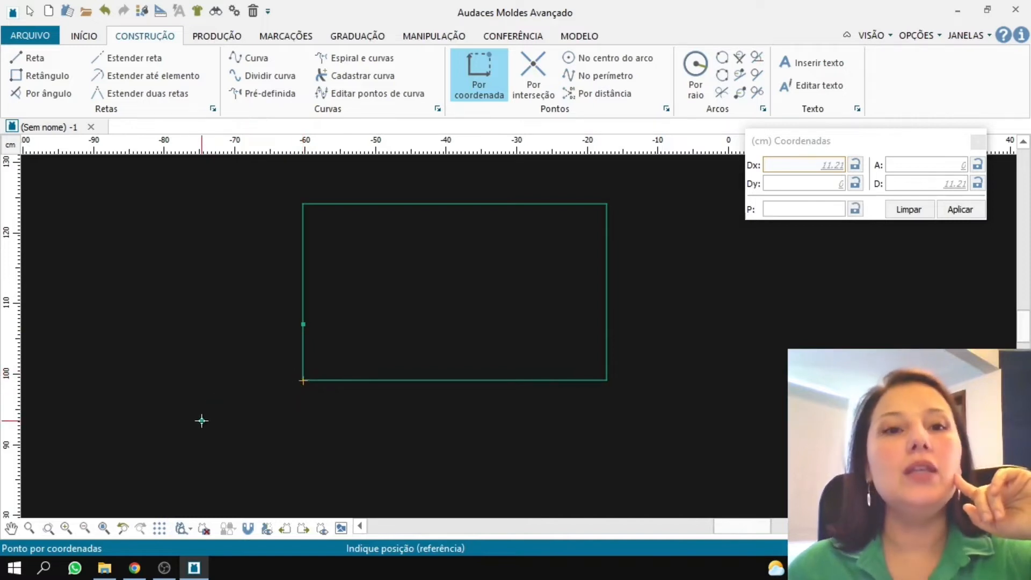
click(810, 208)
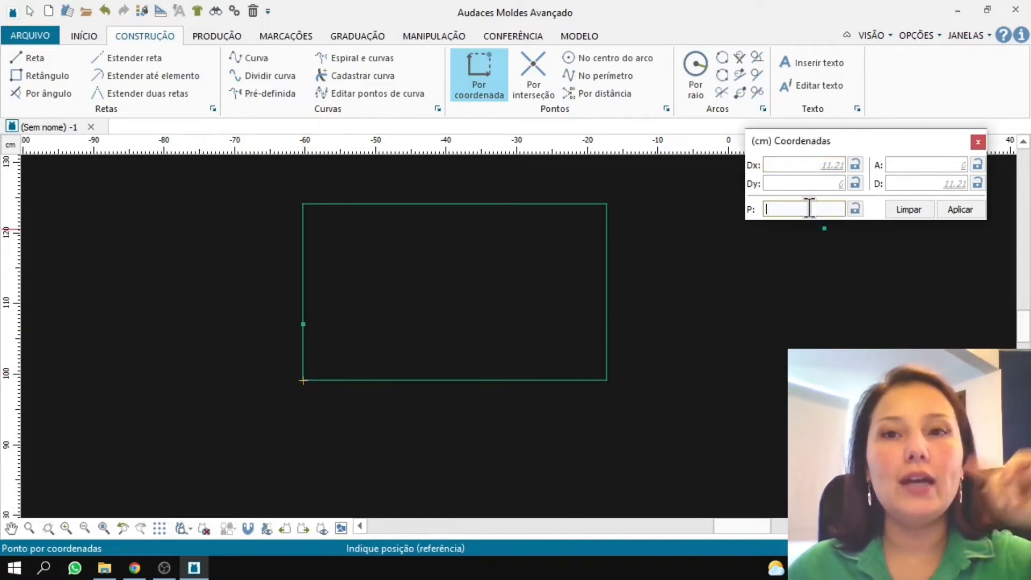
text(9)
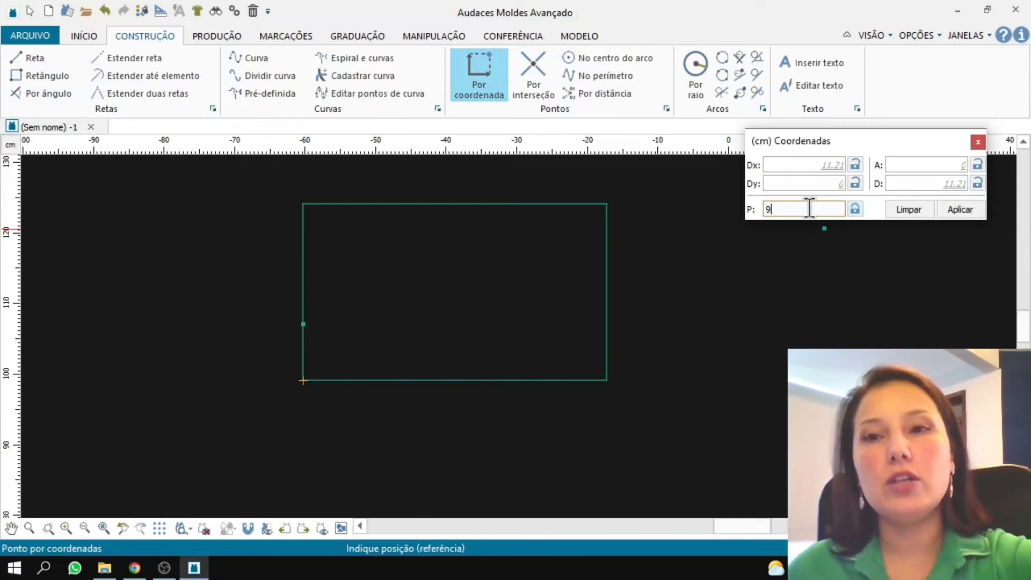
click(954, 210)
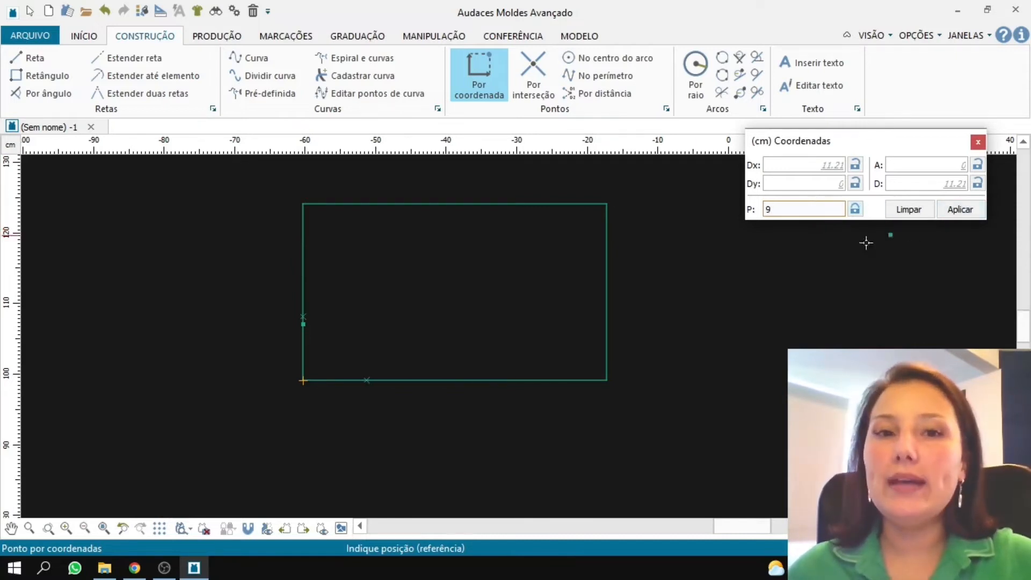
click(367, 381)
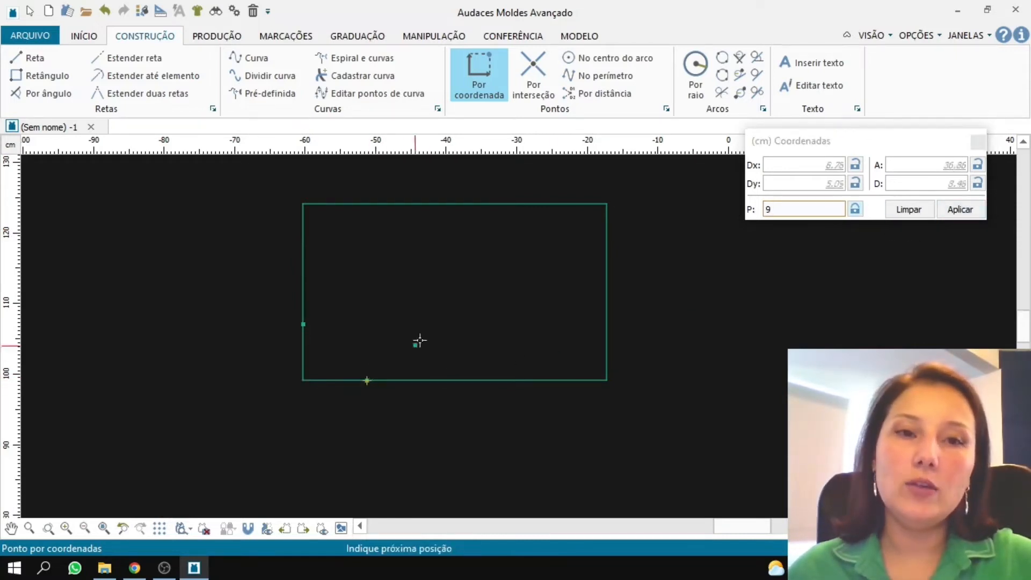
click(433, 313)
key(Escape)
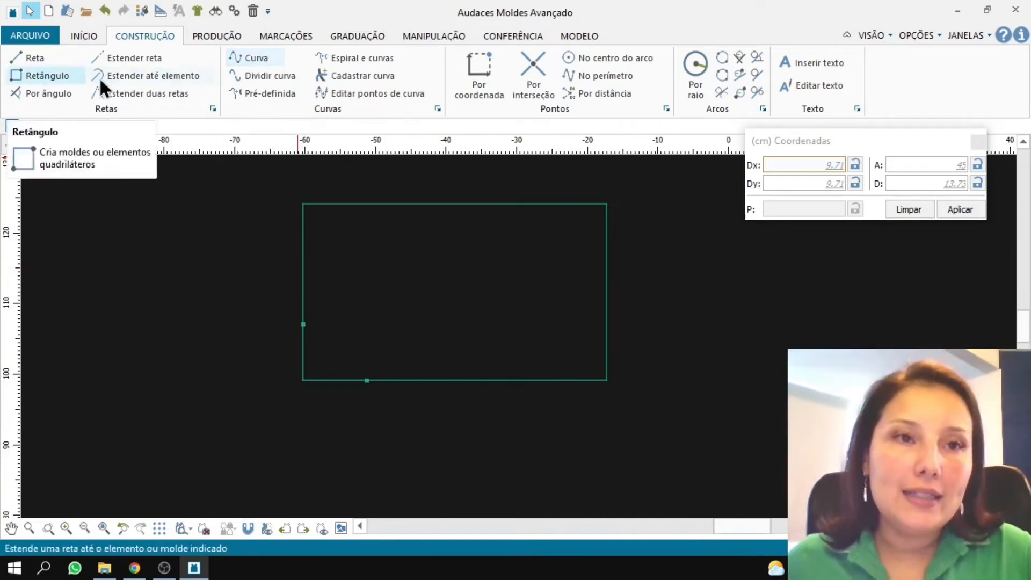
- Start a curve at the marked point on the bottom edge and add a second point about 1 cm straight above it
click(248, 57)
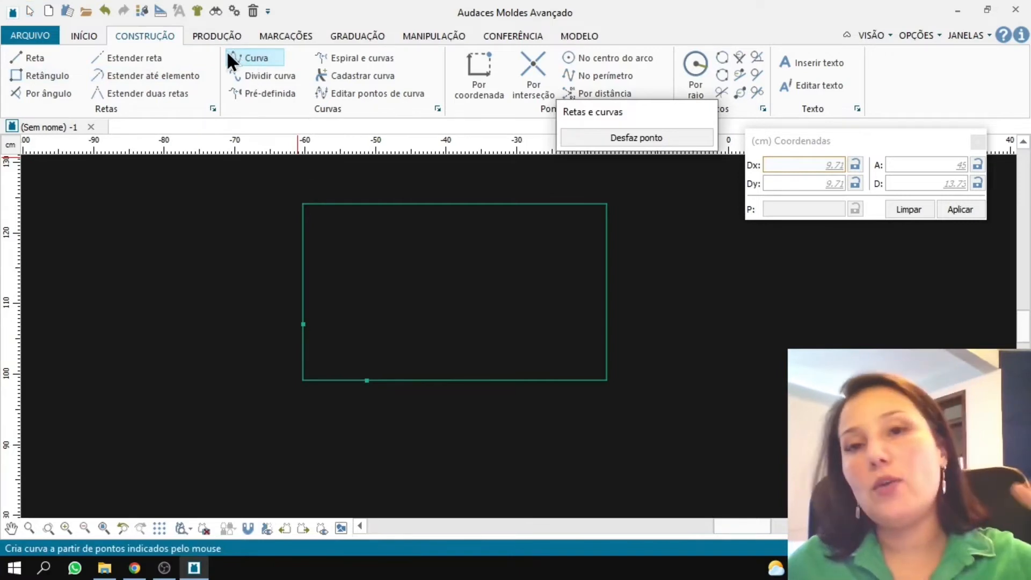
scroll(352, 374, up, 3)
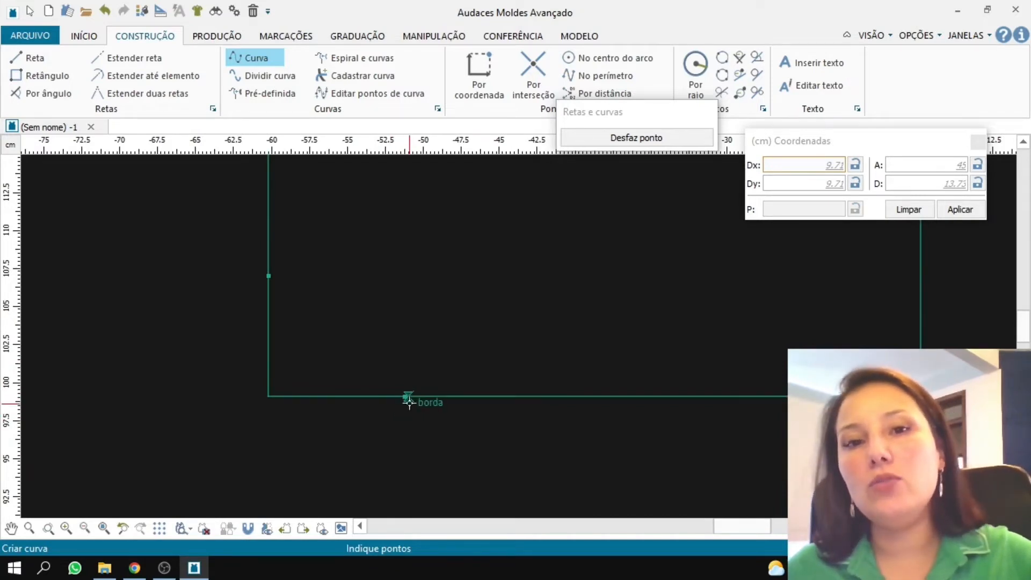
click(405, 397)
click(405, 397)
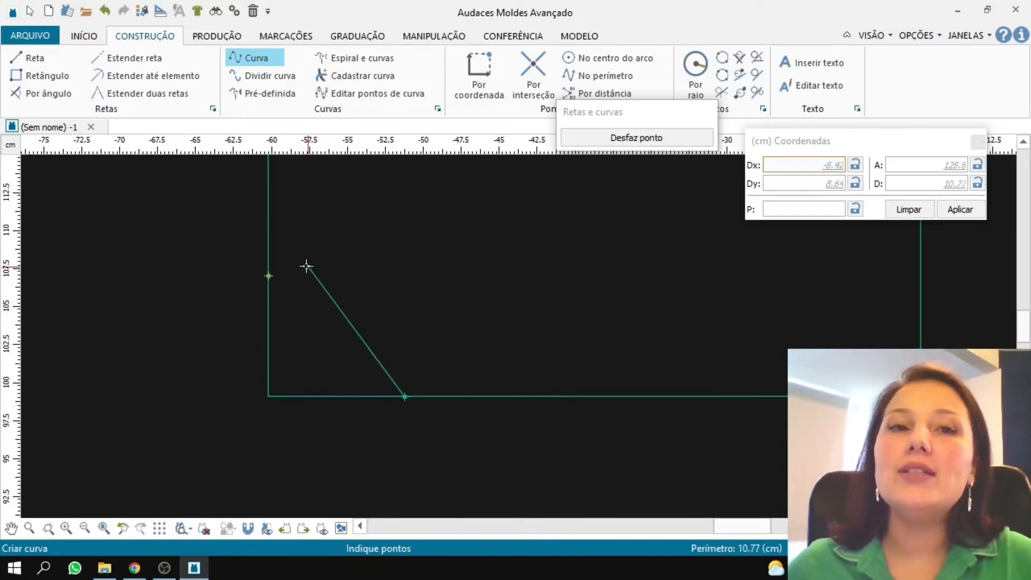
click(404, 380)
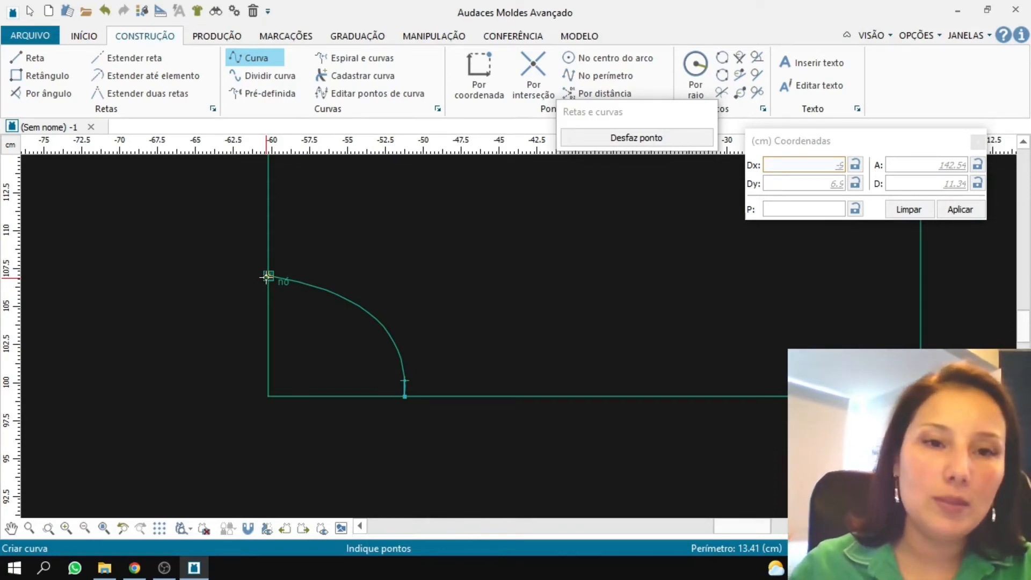
- Extend the curve through two intermediate points to the marked point on the rectangle's left edge
click(388, 306)
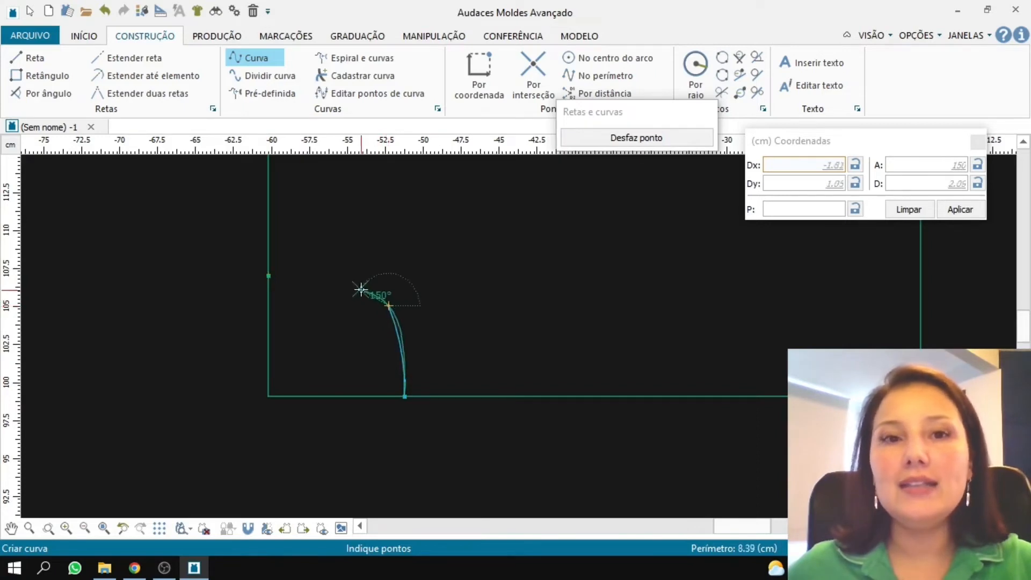
click(334, 282)
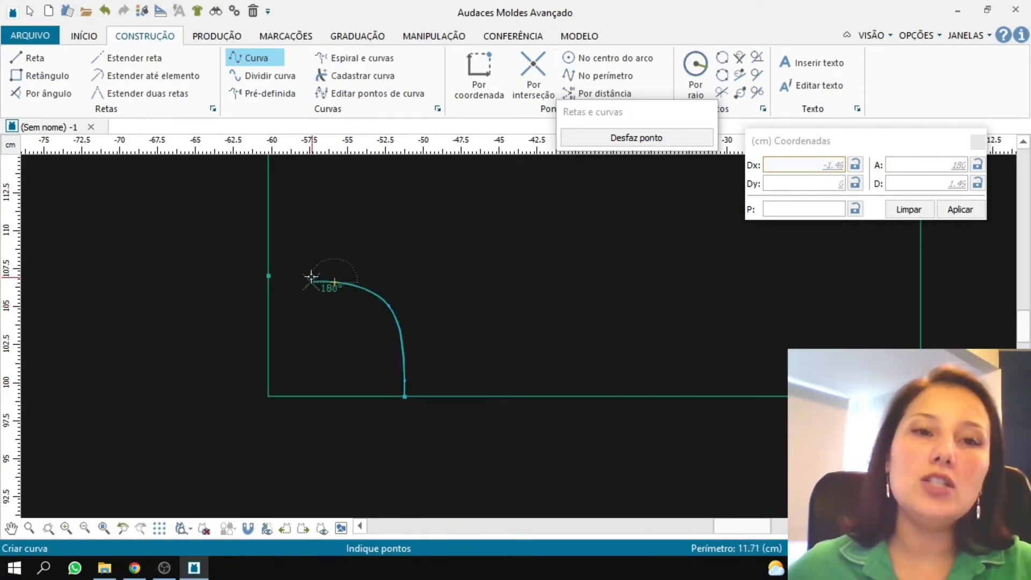
click(269, 278)
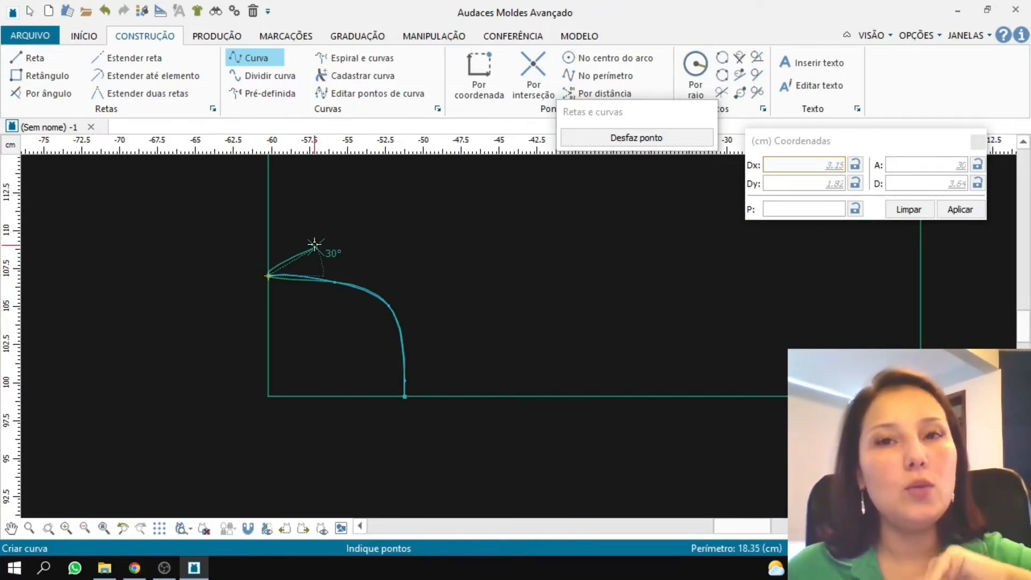
- Undo the last three curve points, back to the point just above the bottom edge
click(614, 139)
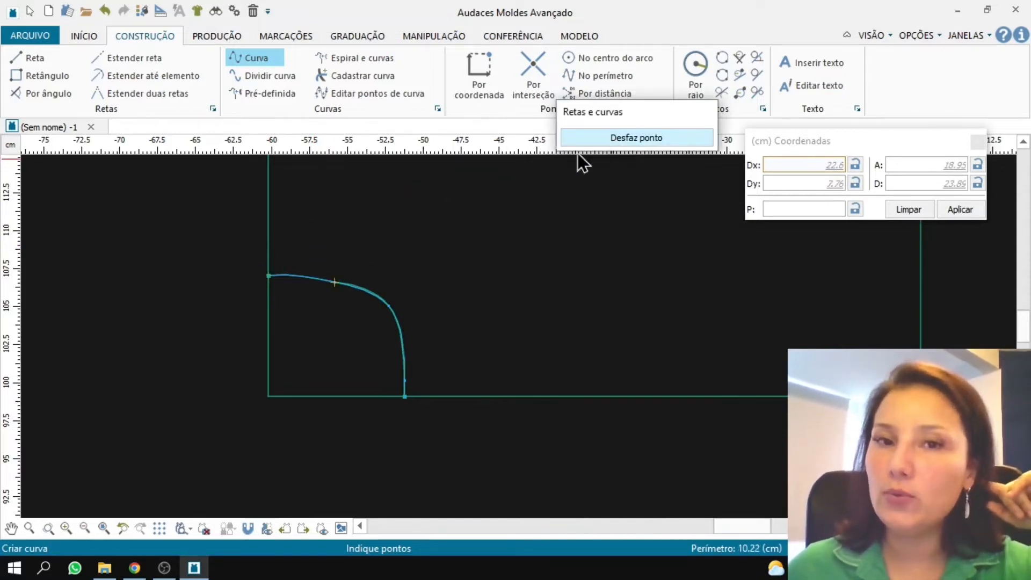
click(675, 135)
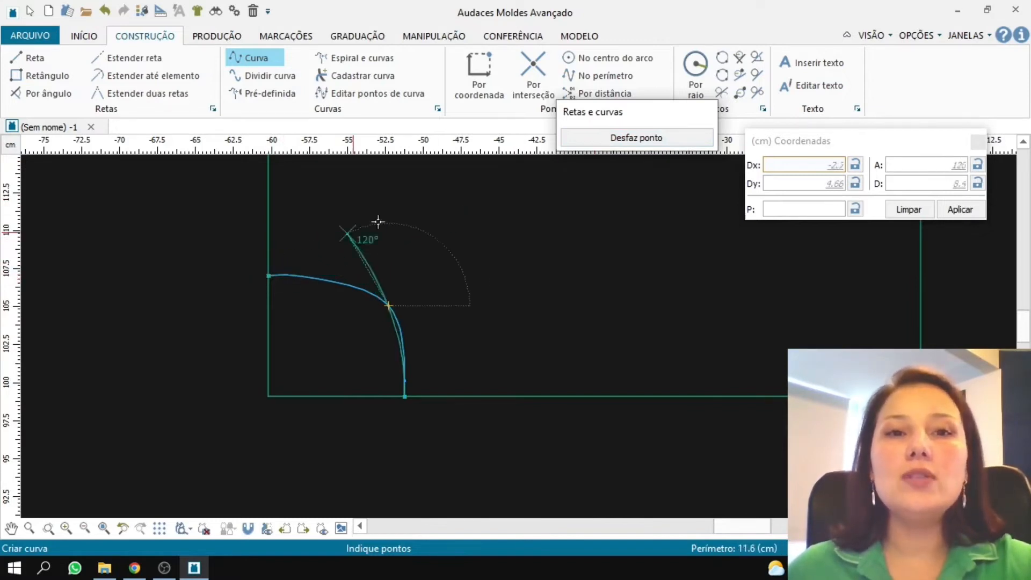
click(665, 140)
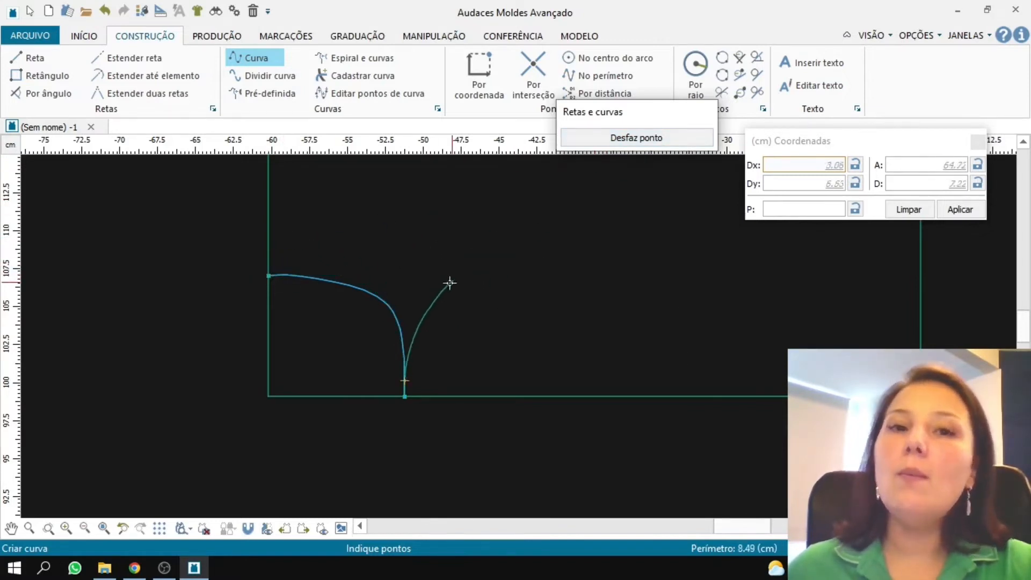
- Extend the corner curve to the marked point on the rectangle's left edge and finish it
click(268, 276)
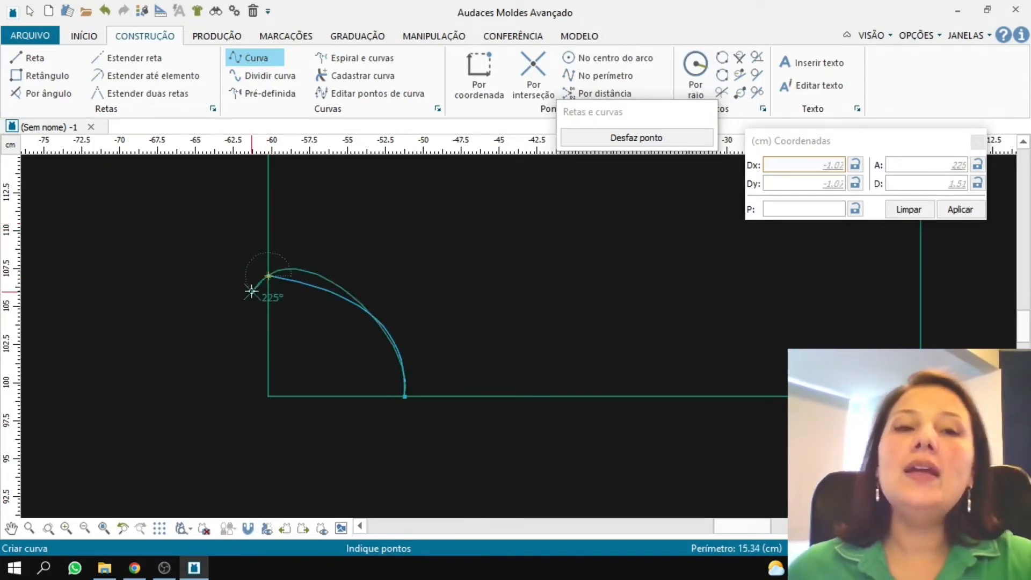
right_click(180, 260)
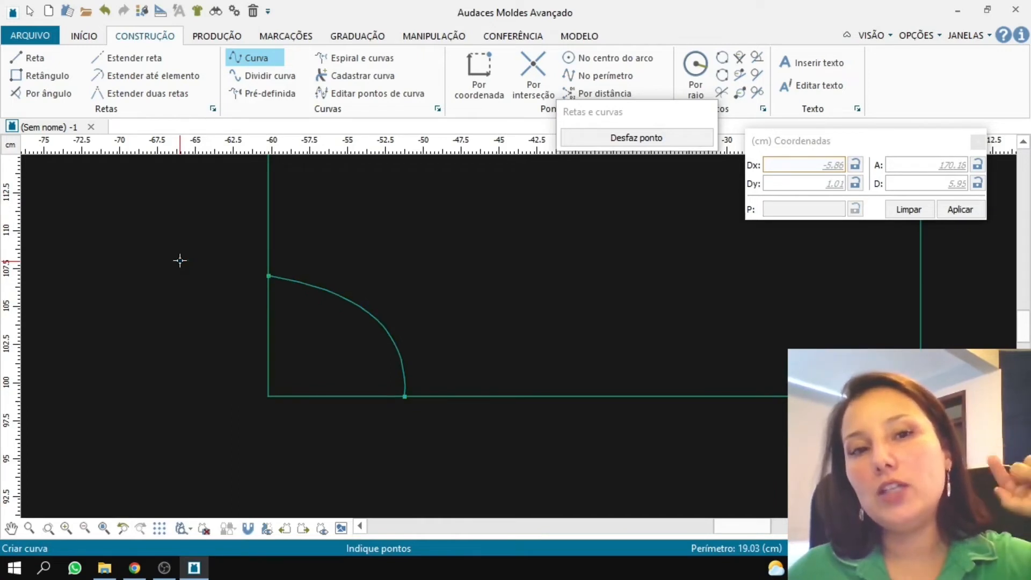
scroll(426, 342, down, 2)
scroll(386, 322, up, 2)
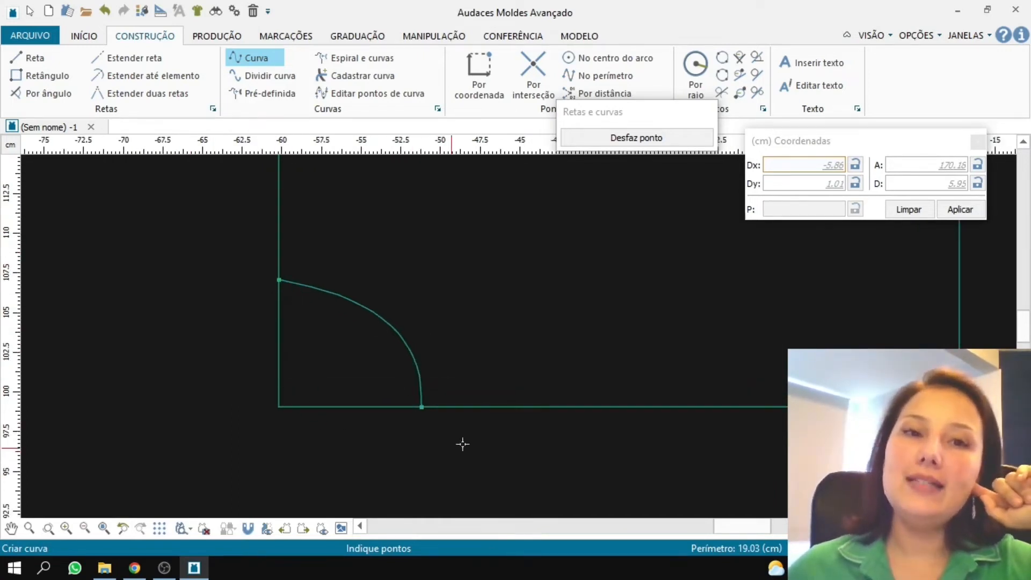
scroll(241, 473, down, 1)
scroll(237, 460, down, 2)
scroll(242, 446, up, 1)
scroll(249, 435, up, 1)
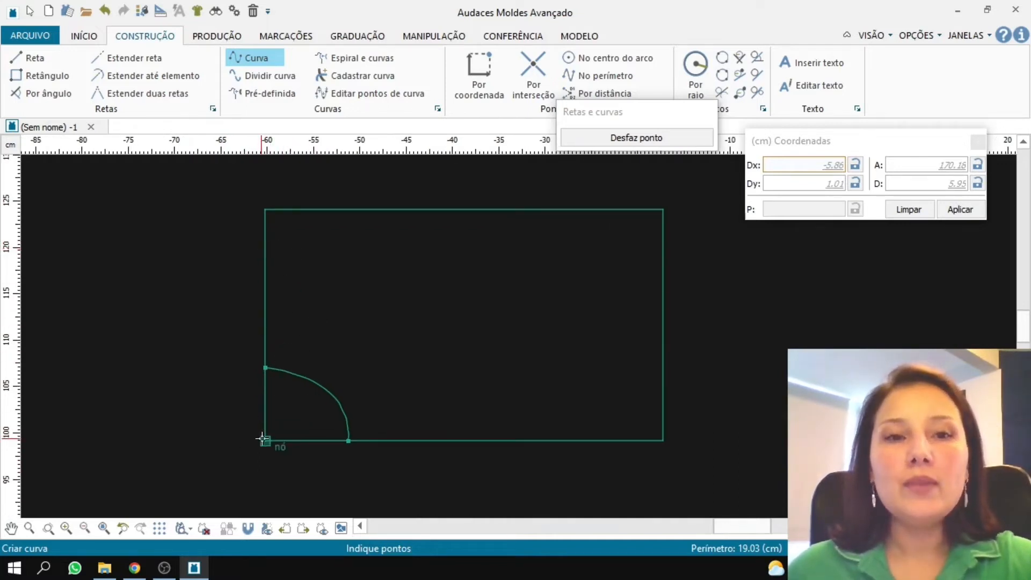
- Place a coordinate point on the rectangle's left edge, 22 cm along the perimeter from the lower-left corner
click(265, 210)
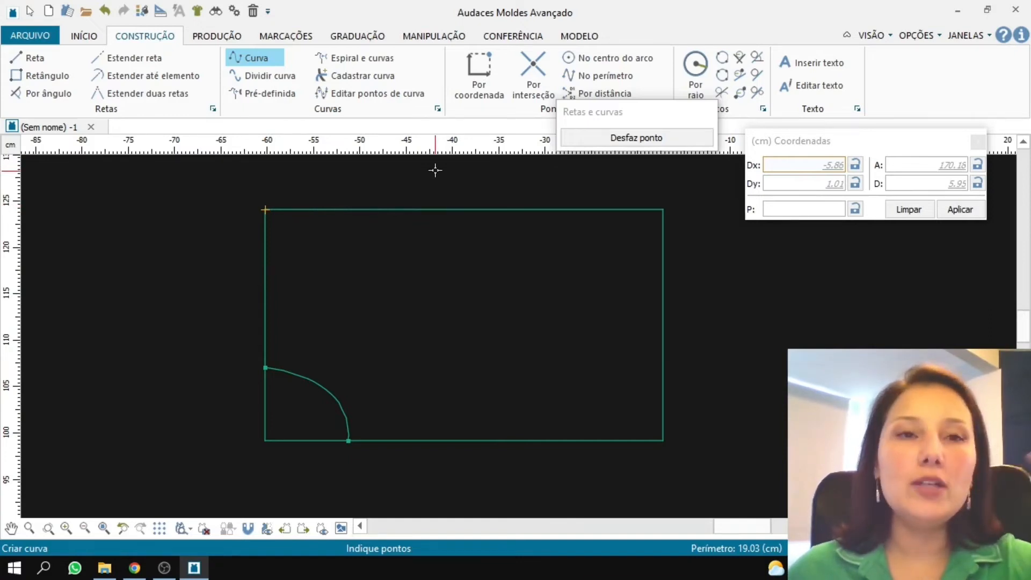
key(Escape)
click(482, 93)
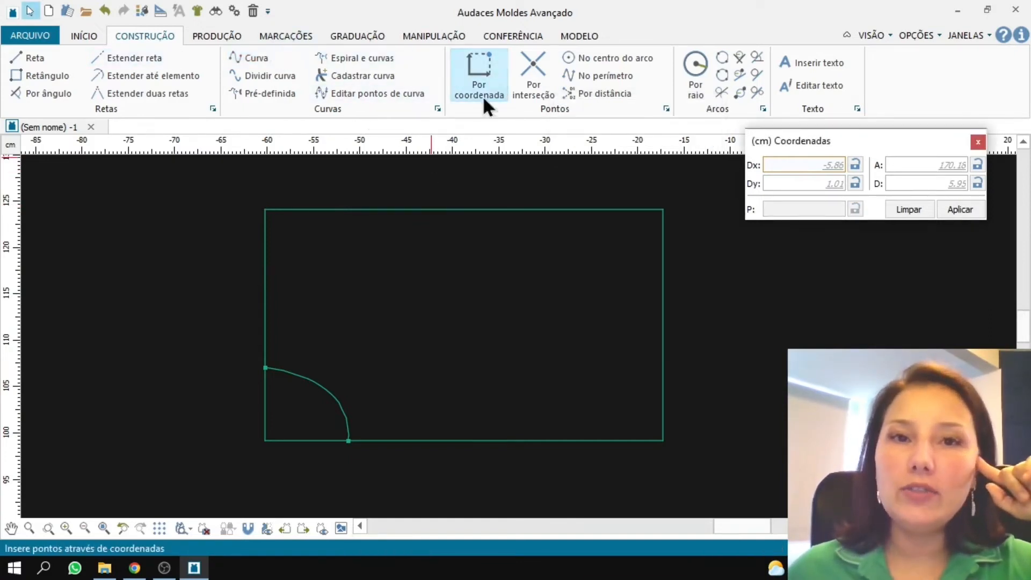
click(483, 95)
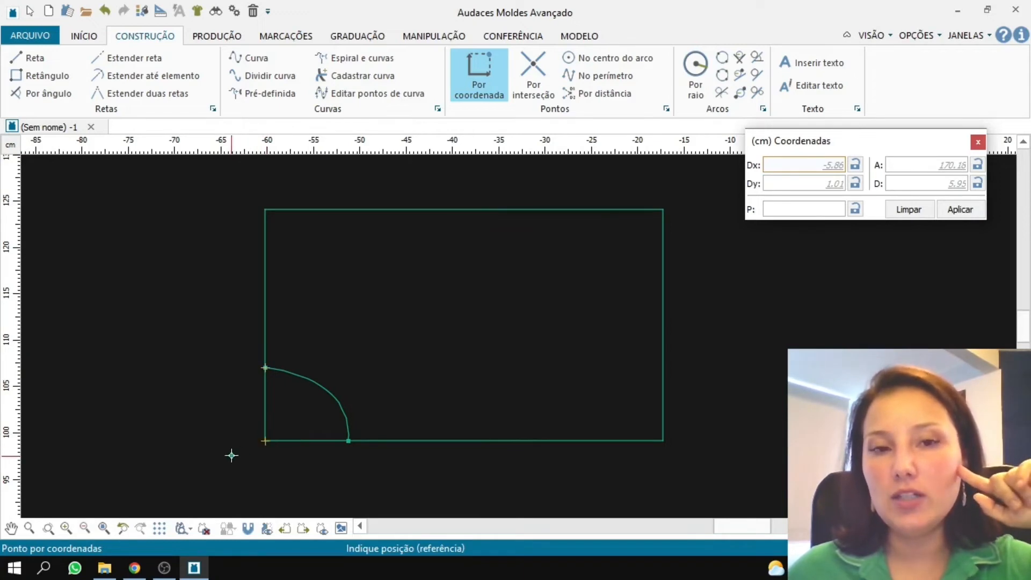
click(809, 208)
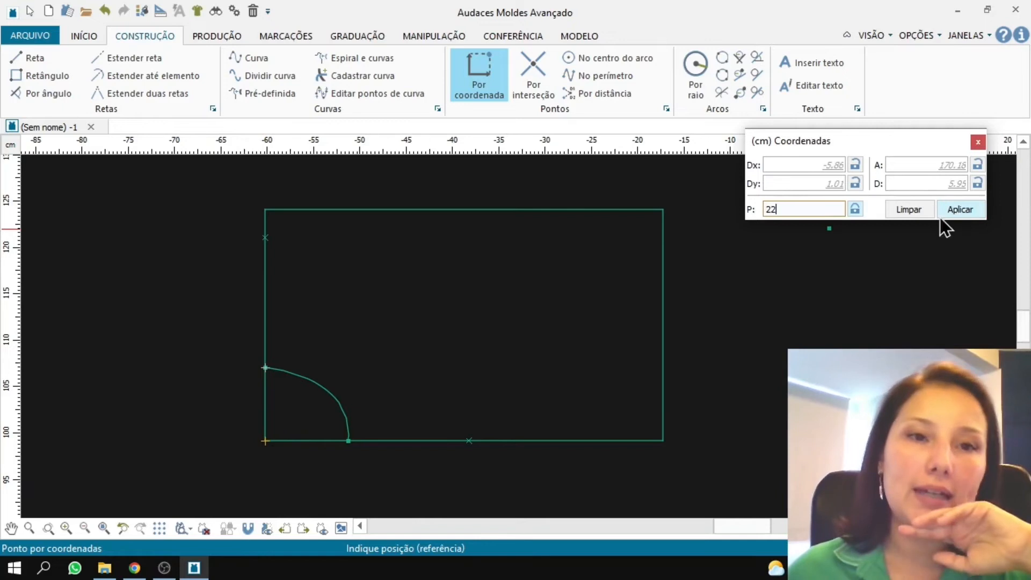
click(266, 236)
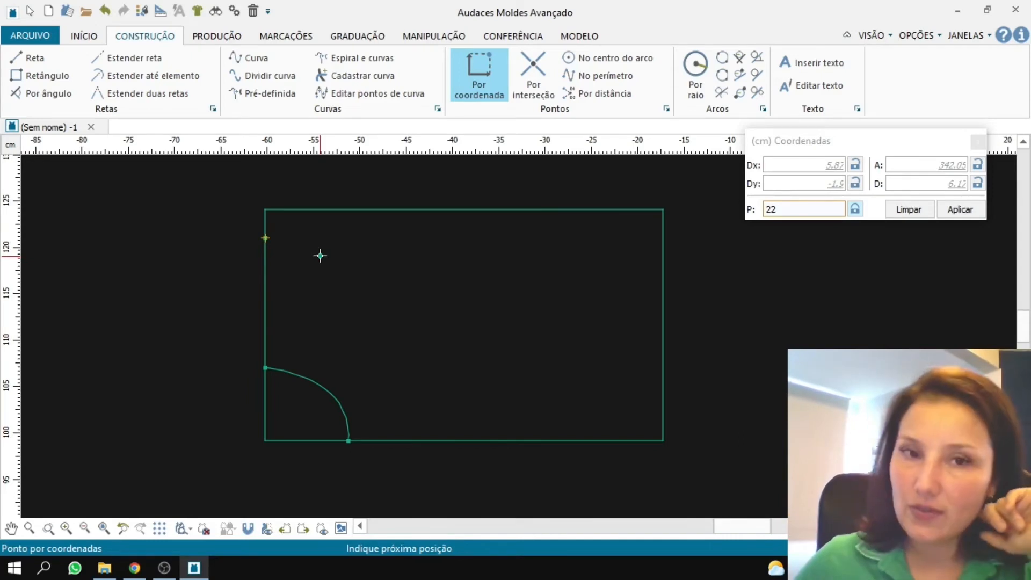
click(267, 237)
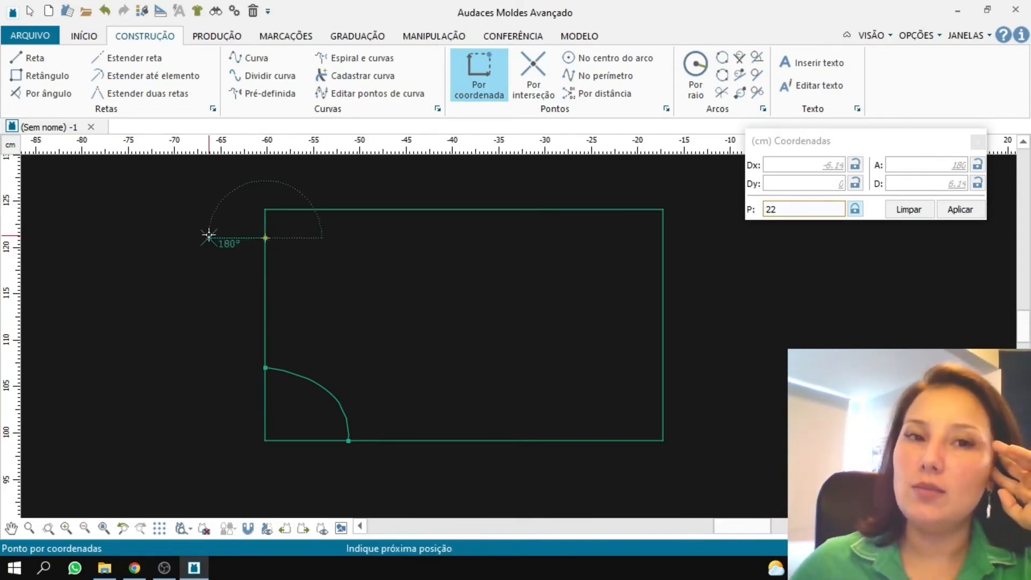
right_click(195, 217)
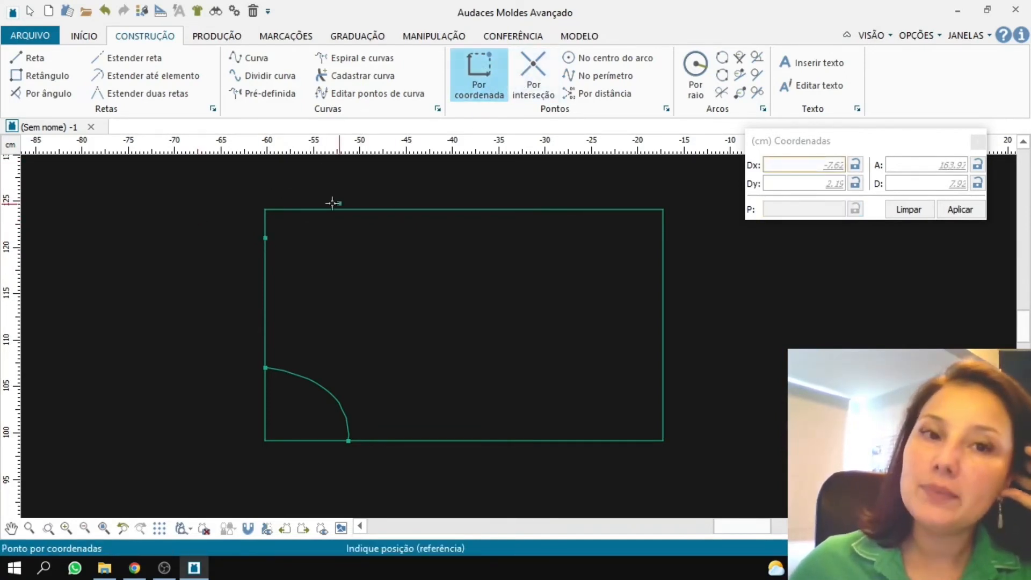
- Place a coordinate point inside the rectangle, 2 cm horizontally to the right of the upper mark on the left edge
click(266, 238)
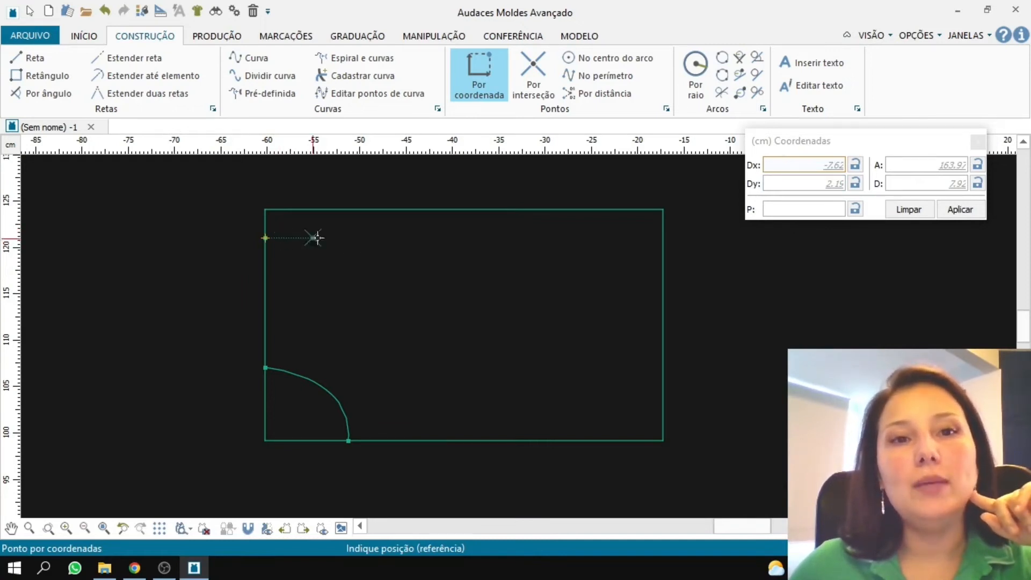
click(794, 165)
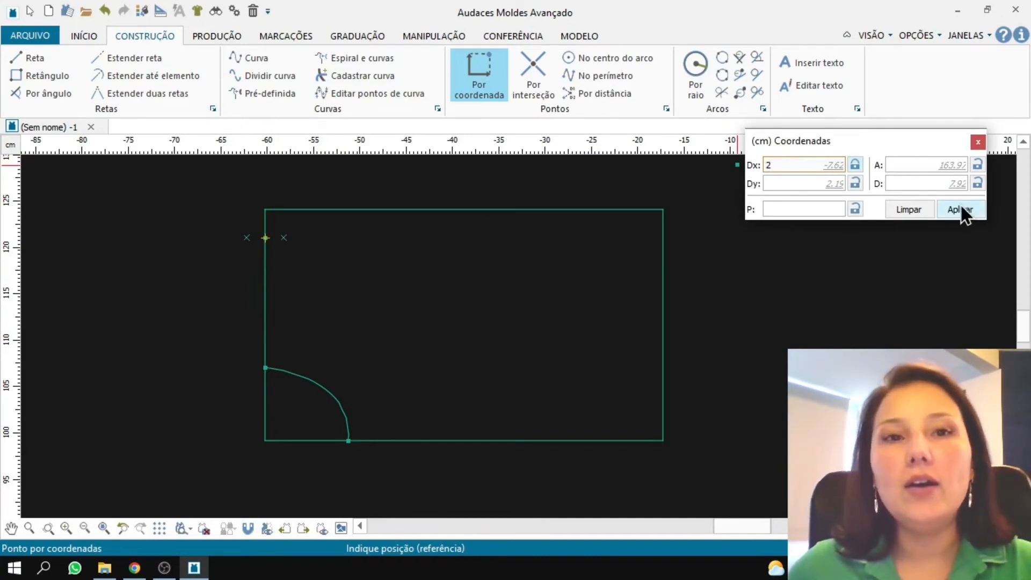
click(285, 237)
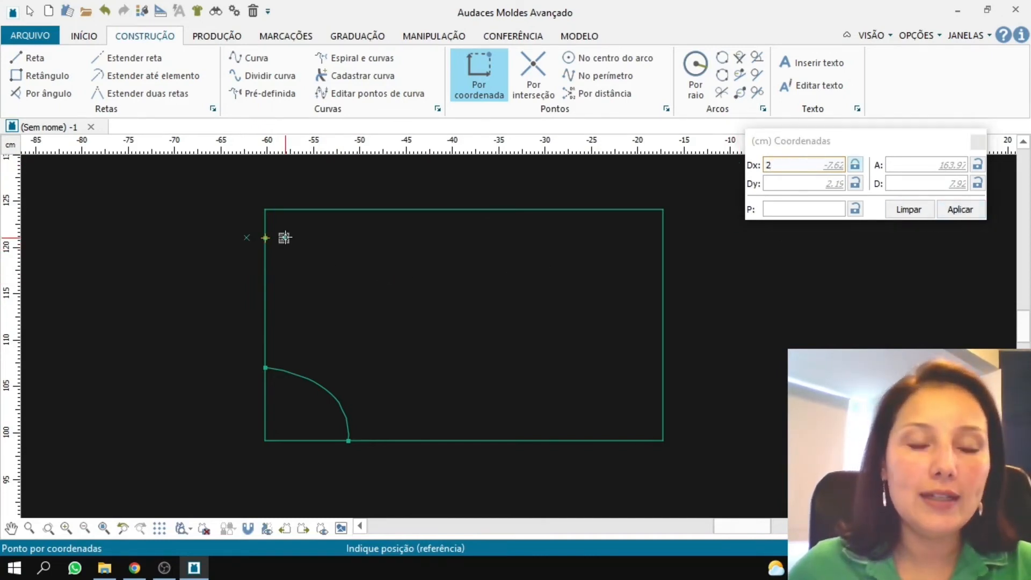
key(Escape)
key(Escape)
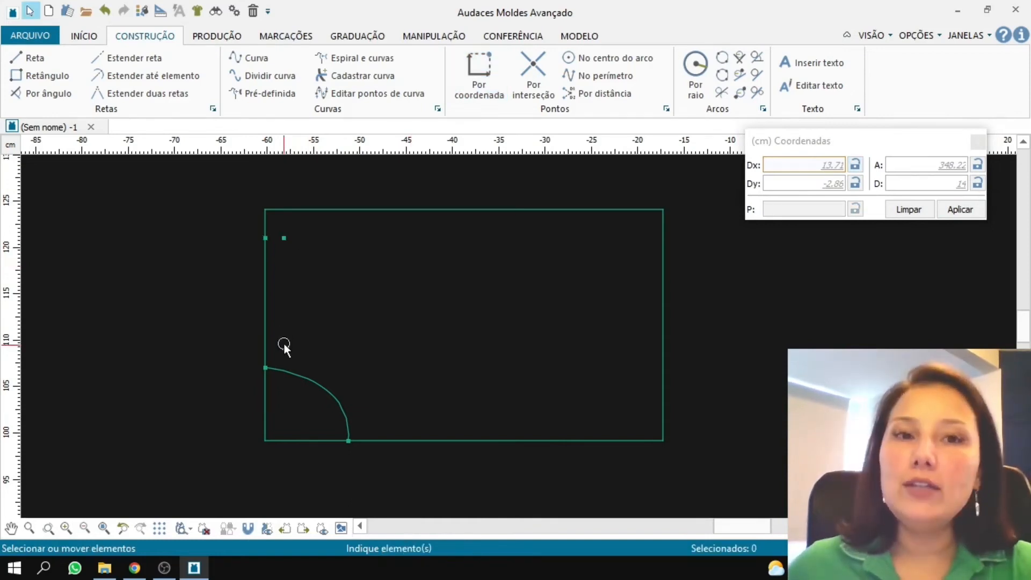
- Draw a two-point line with the Curve tool from the corner curve's upper end to the new inner point
click(255, 60)
click(266, 368)
click(283, 237)
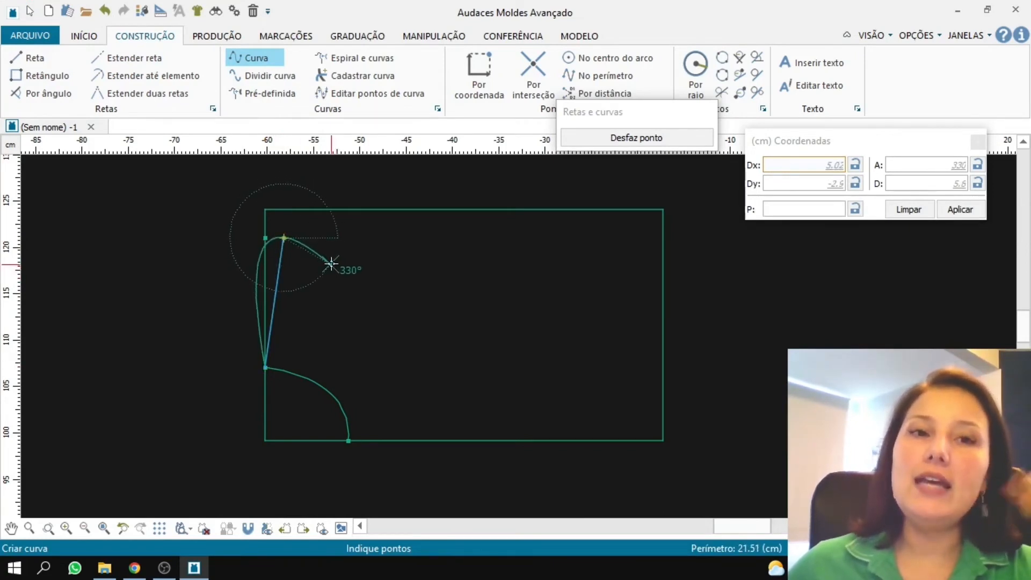
right_click(331, 263)
right_click(332, 263)
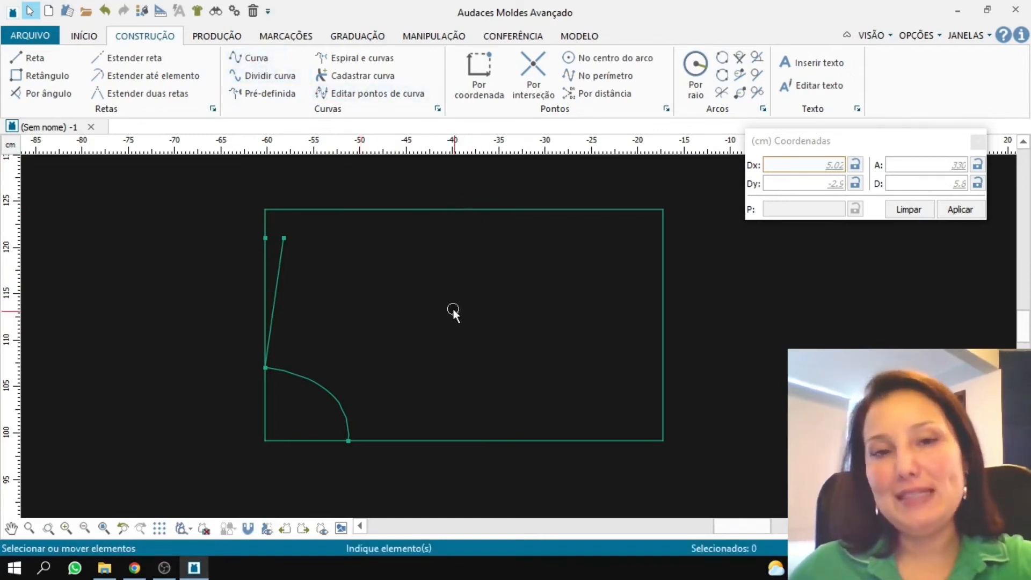
- Place a coordinate point on the rectangle's top edge, 23 cm along the perimeter from the upper-left corner
click(490, 80)
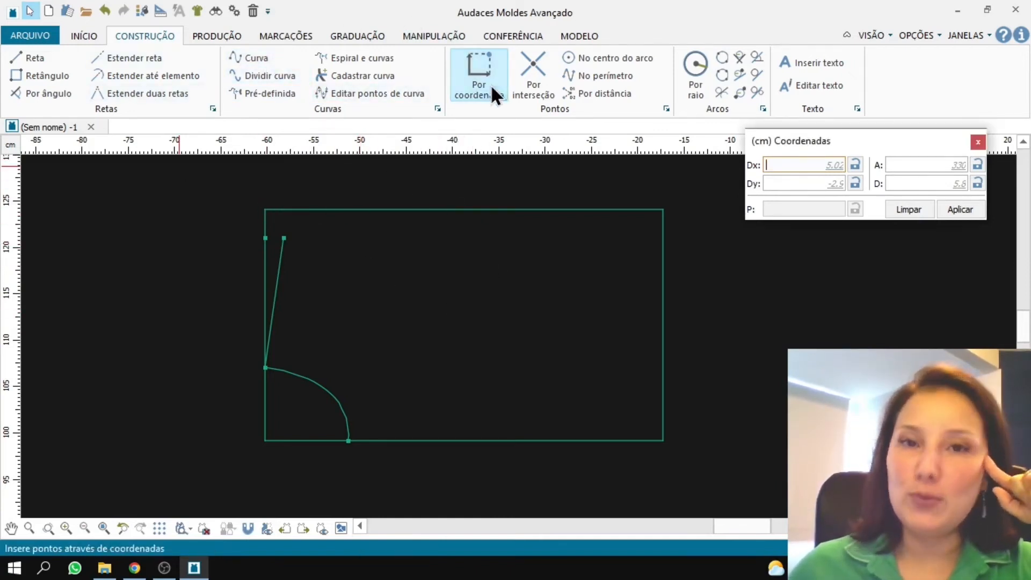
click(265, 209)
click(787, 206)
text(23)
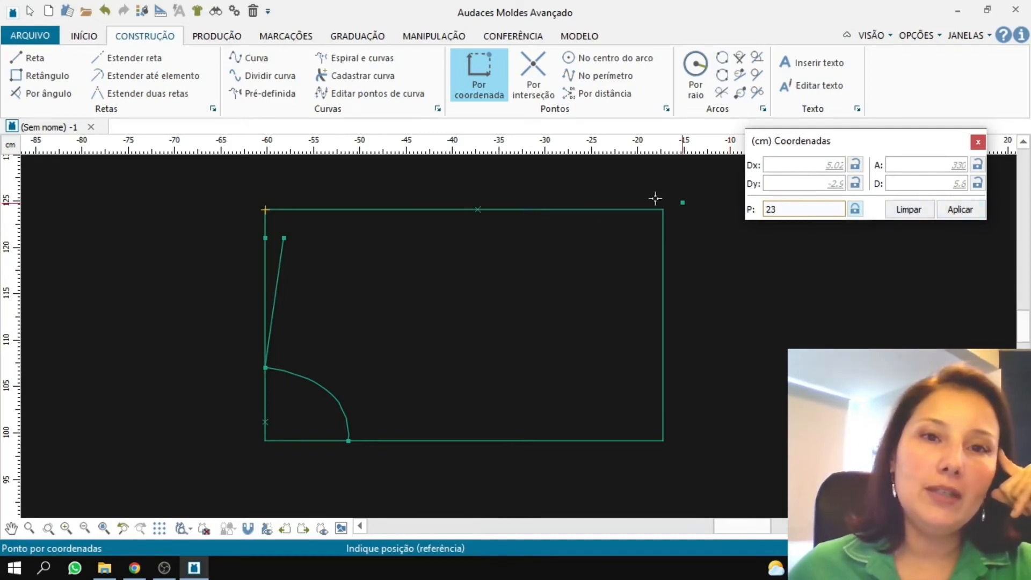
click(482, 213)
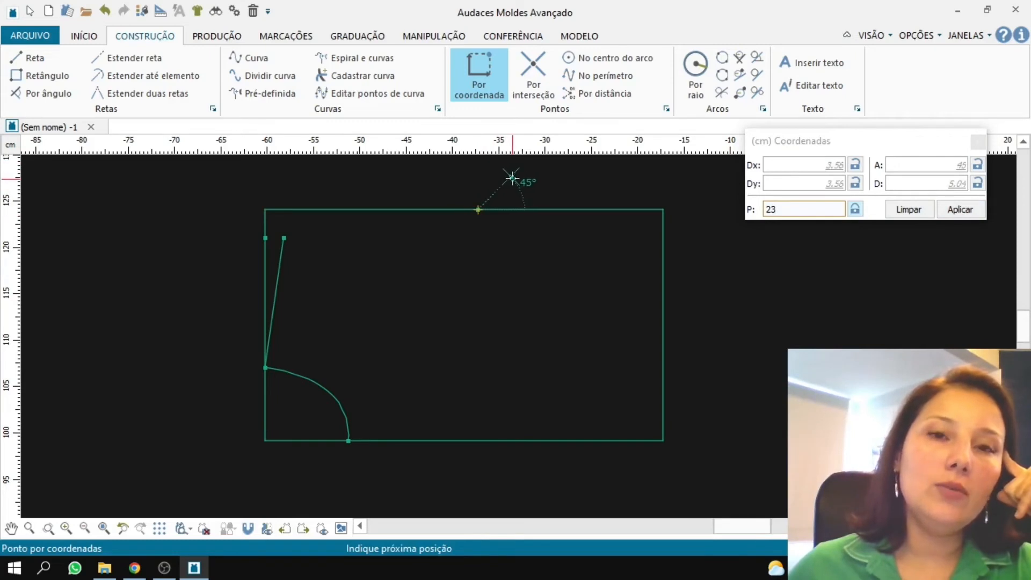
key(Escape)
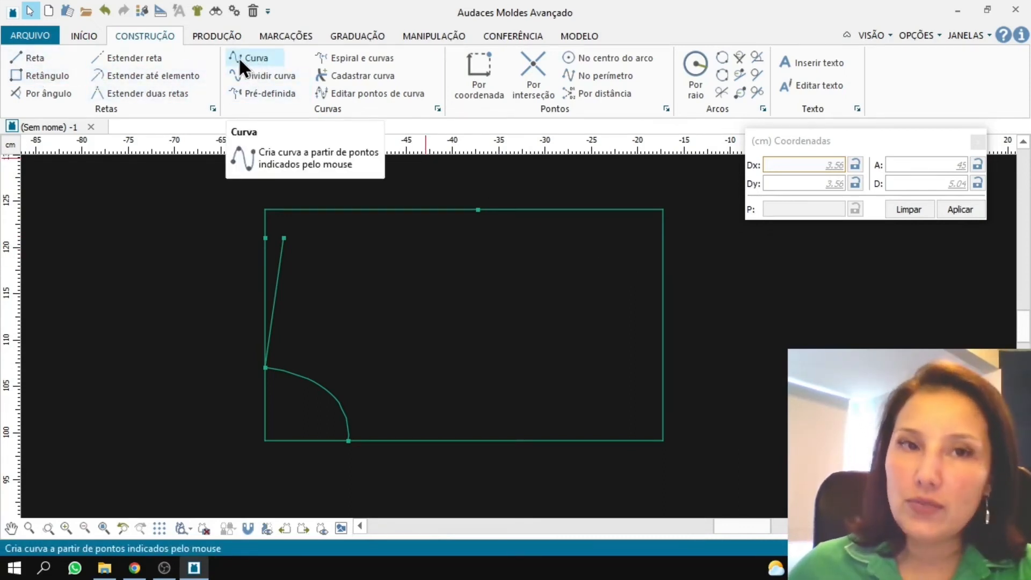
- Start a curve at the slanted line's upper end and add a second point about 3.6 cm away, square to that line
scroll(239, 57, up, 1)
click(150, 37)
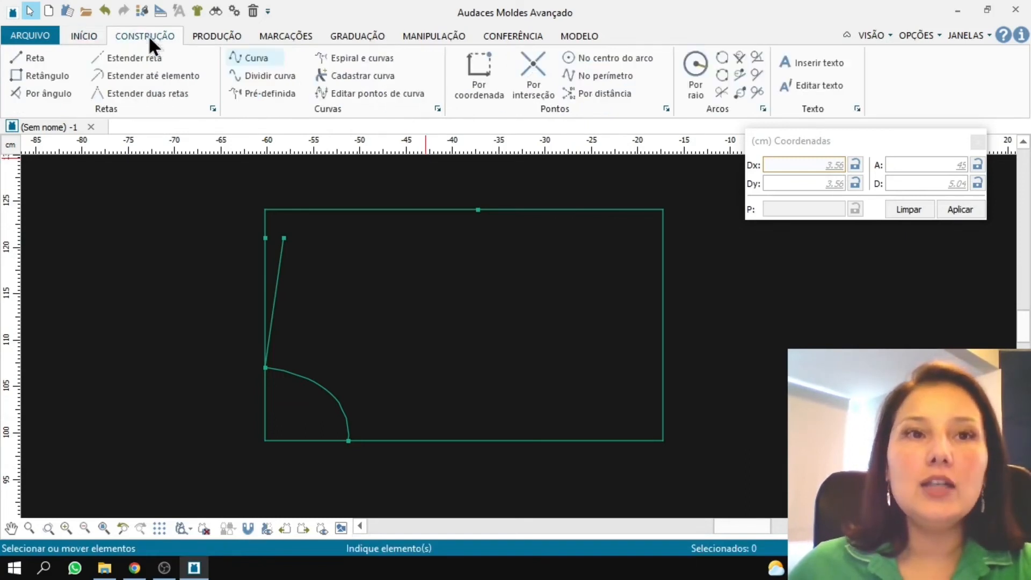
click(263, 56)
scroll(282, 239, up, 2)
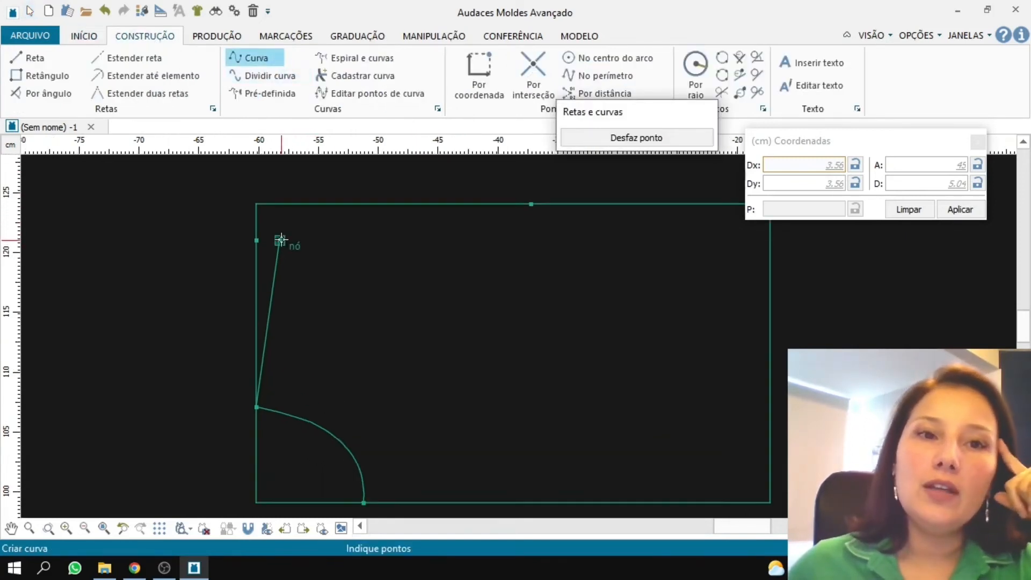
click(281, 239)
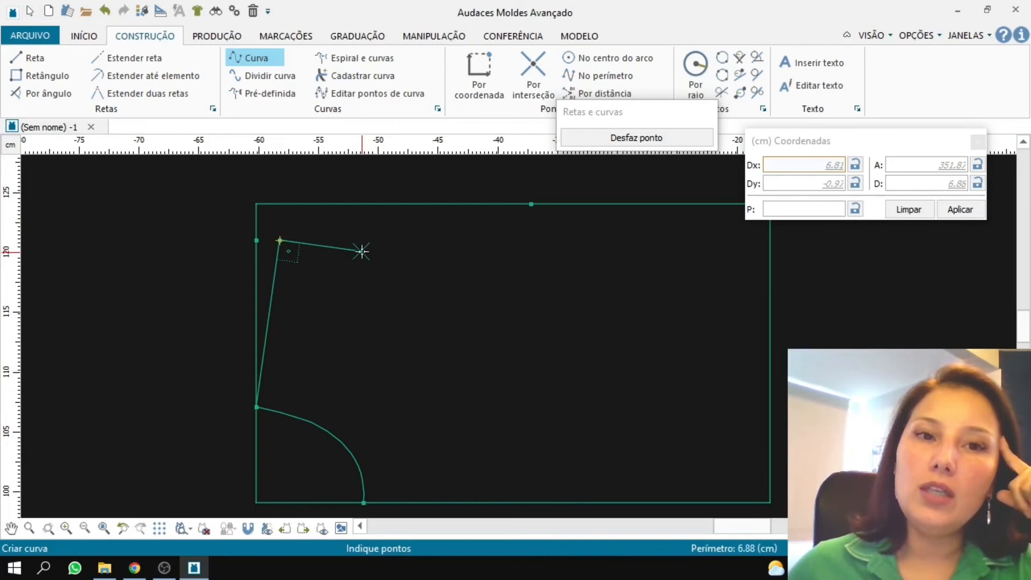
click(322, 247)
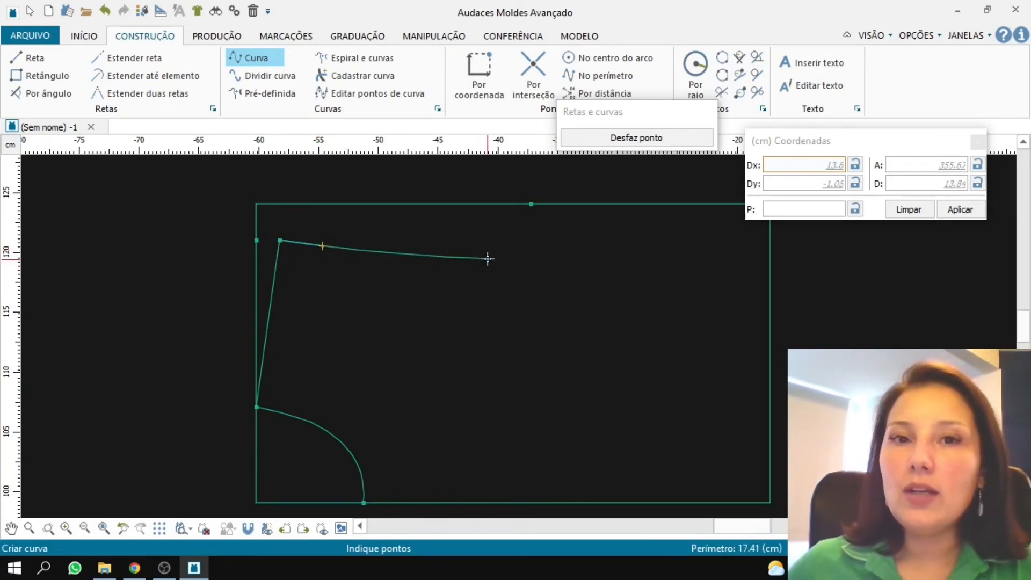
- Try extending the curve with two points toward the top-edge mark, and undo both of them
click(491, 257)
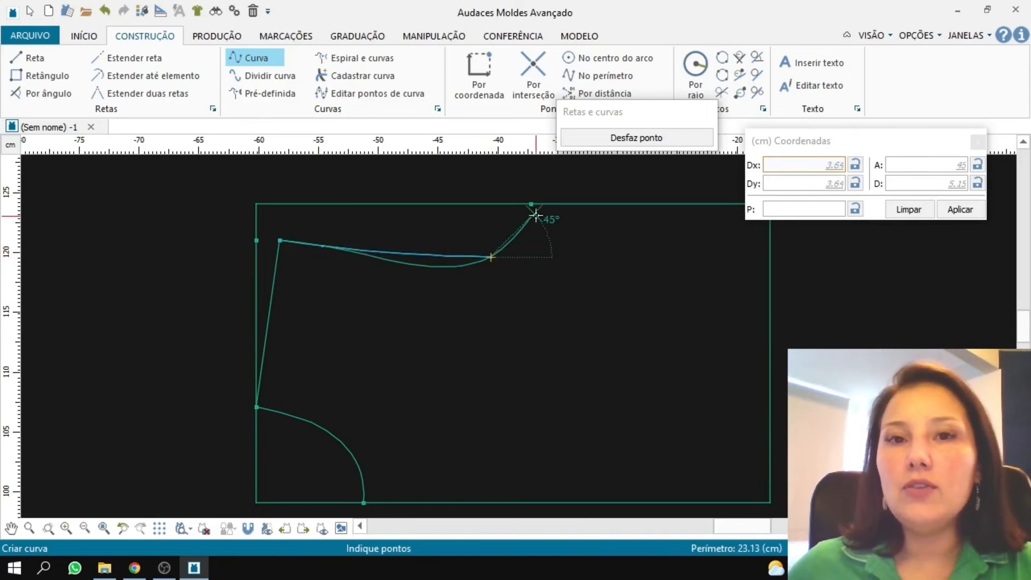
click(522, 239)
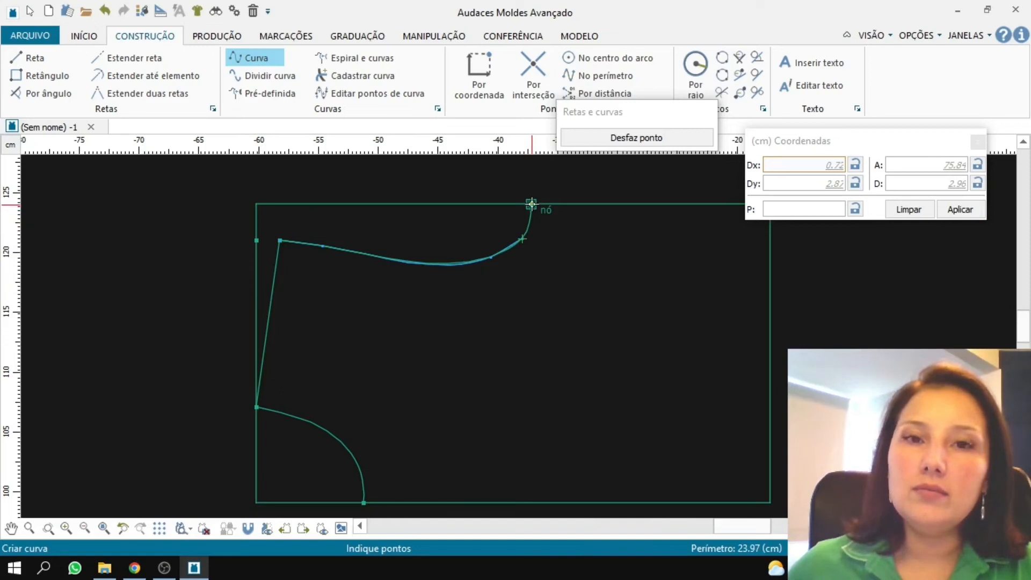
click(638, 138)
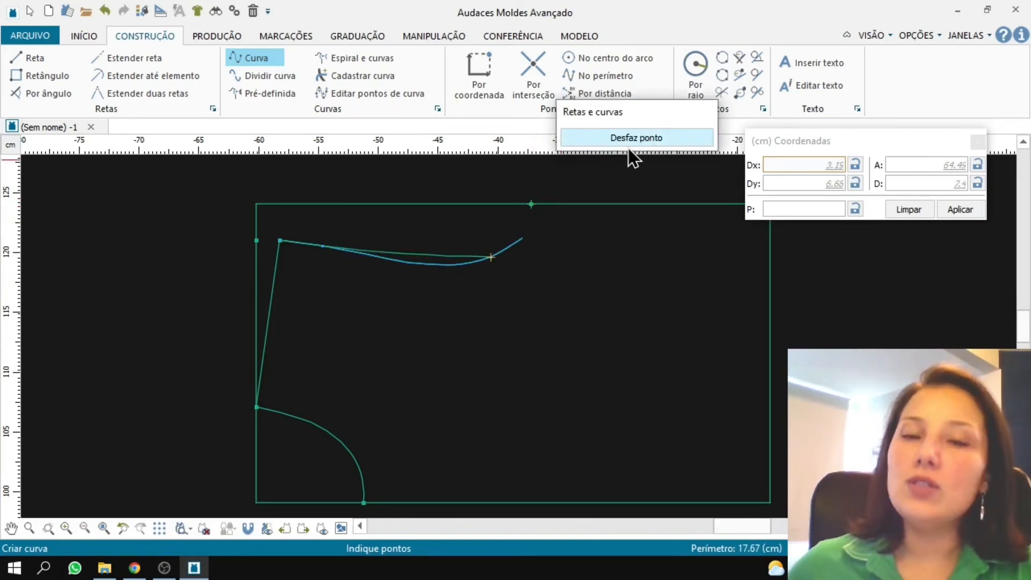
click(616, 134)
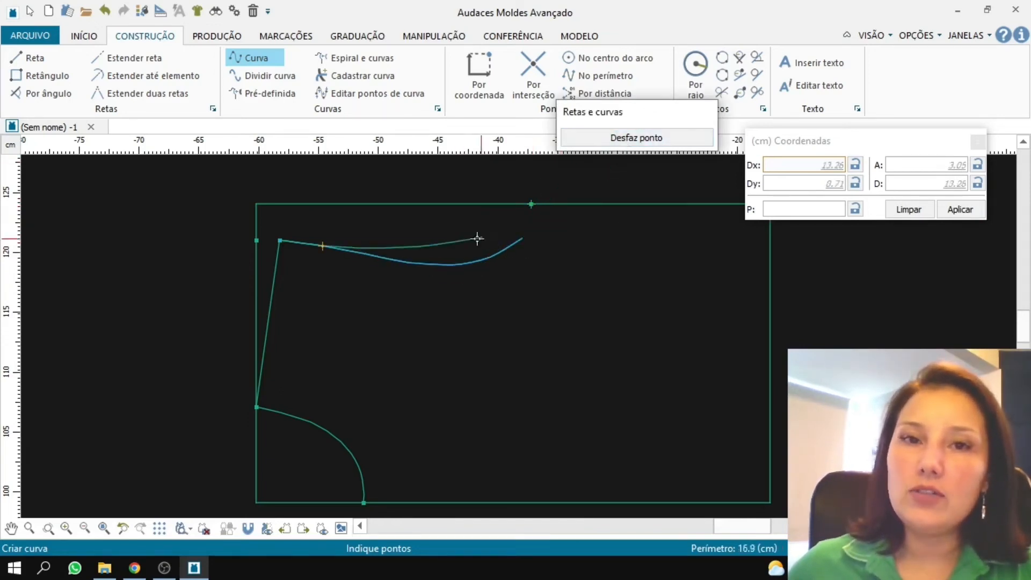
- Extend the curve through two intermediate points to the marked point on the top edge and finish it
click(454, 257)
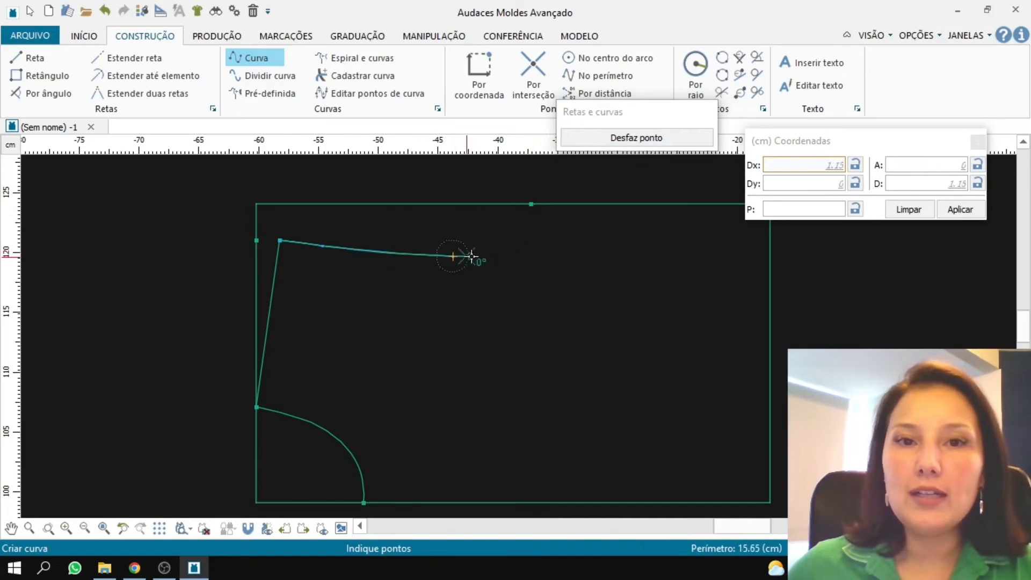
click(517, 246)
click(532, 205)
right_click(540, 193)
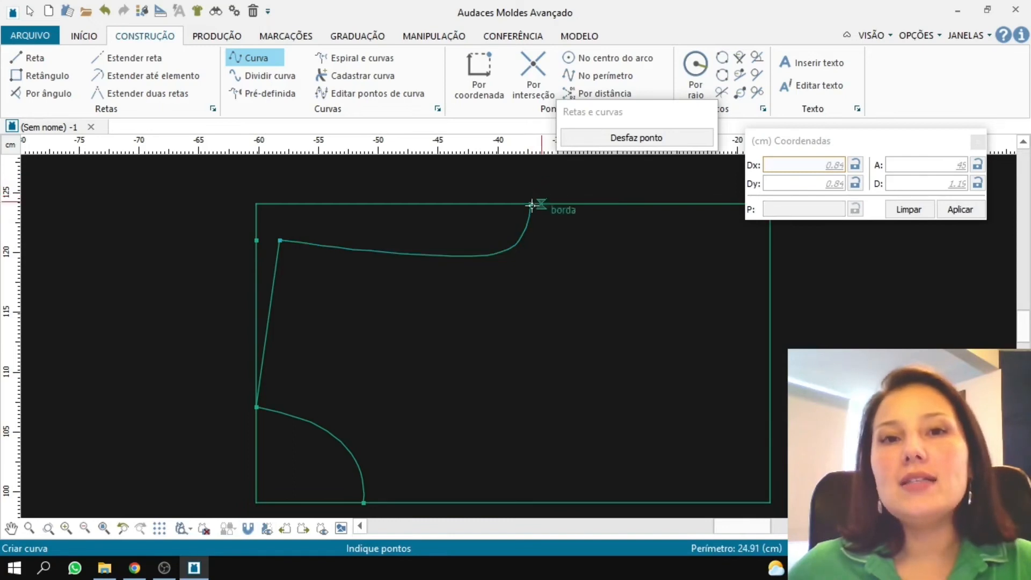
- Reshape the upper curve by moving its bend point up and left and its middle point about 1 cm up and left
scroll(322, 283, down, 3)
scroll(308, 225, up, 2)
scroll(307, 226, up, 2)
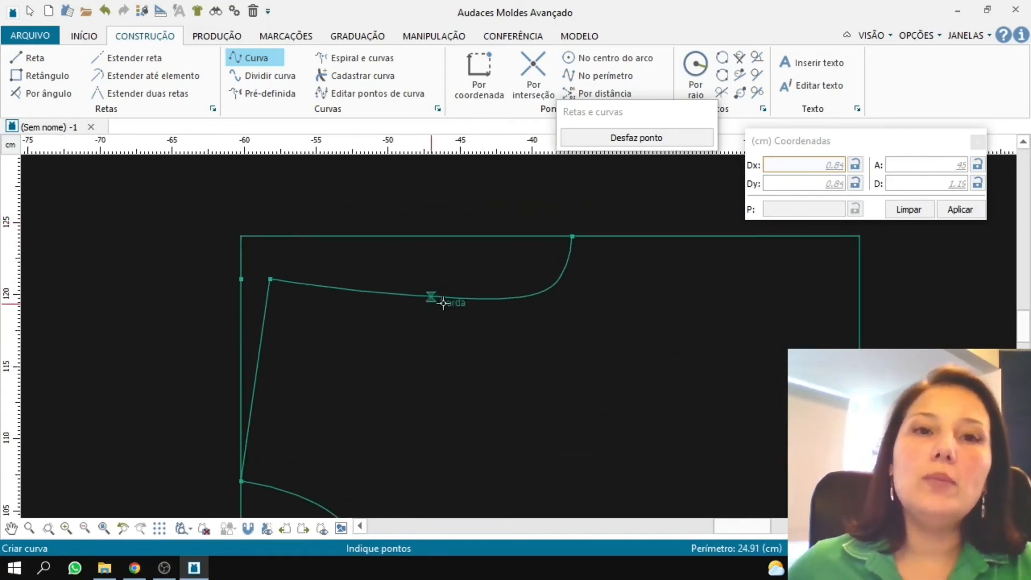
click(425, 36)
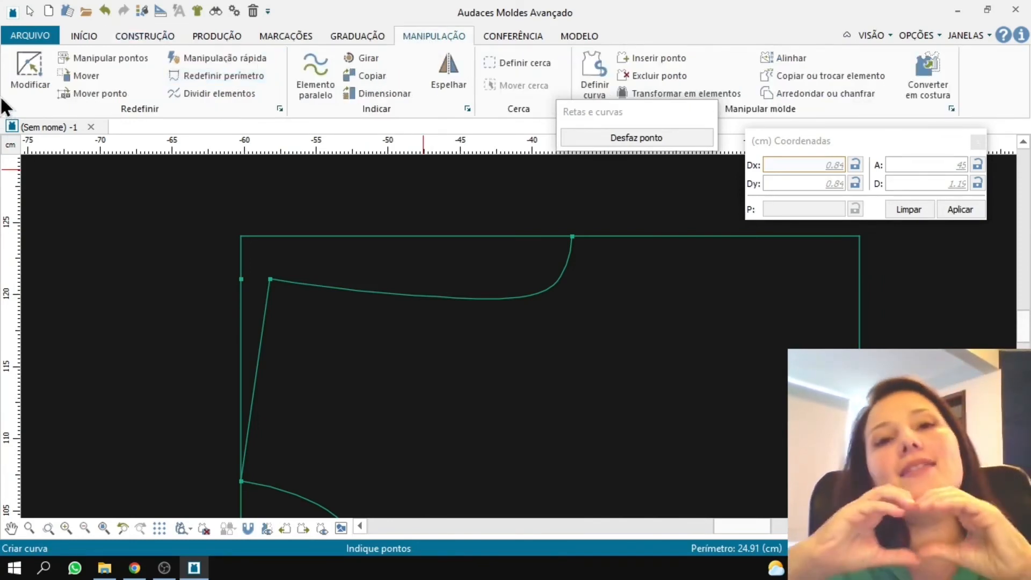
click(29, 82)
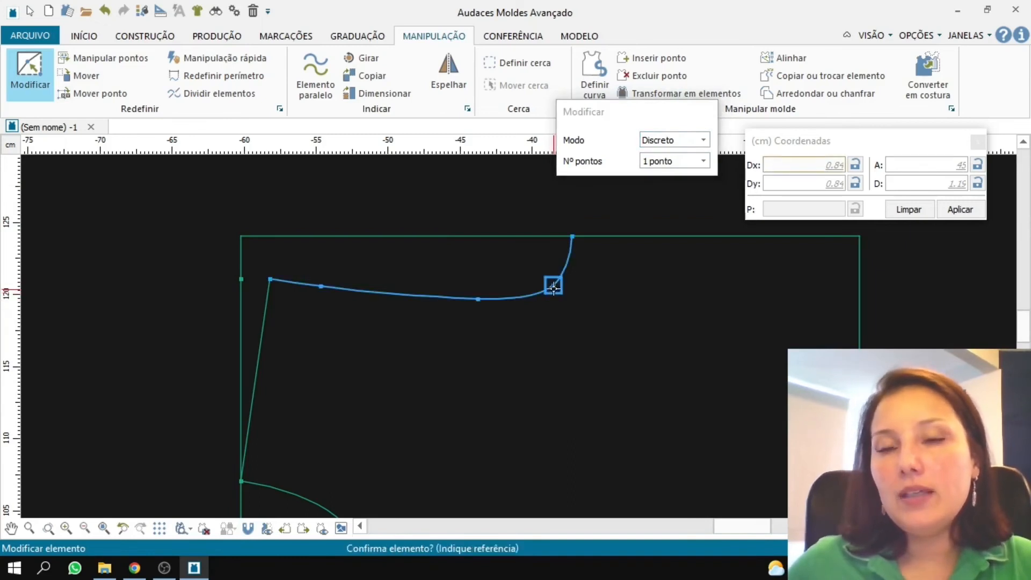
click(553, 287)
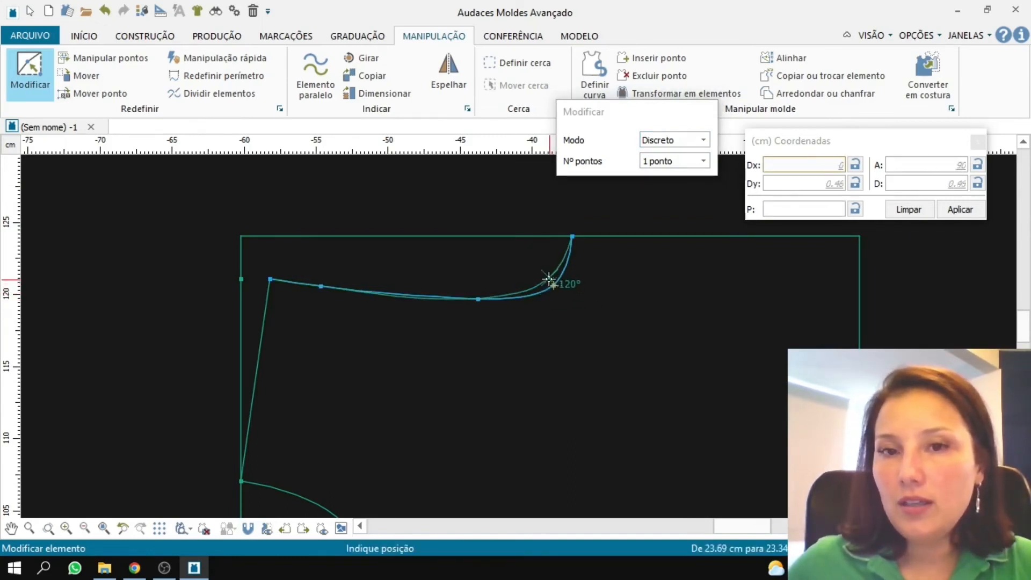
scroll(484, 301, up, 3)
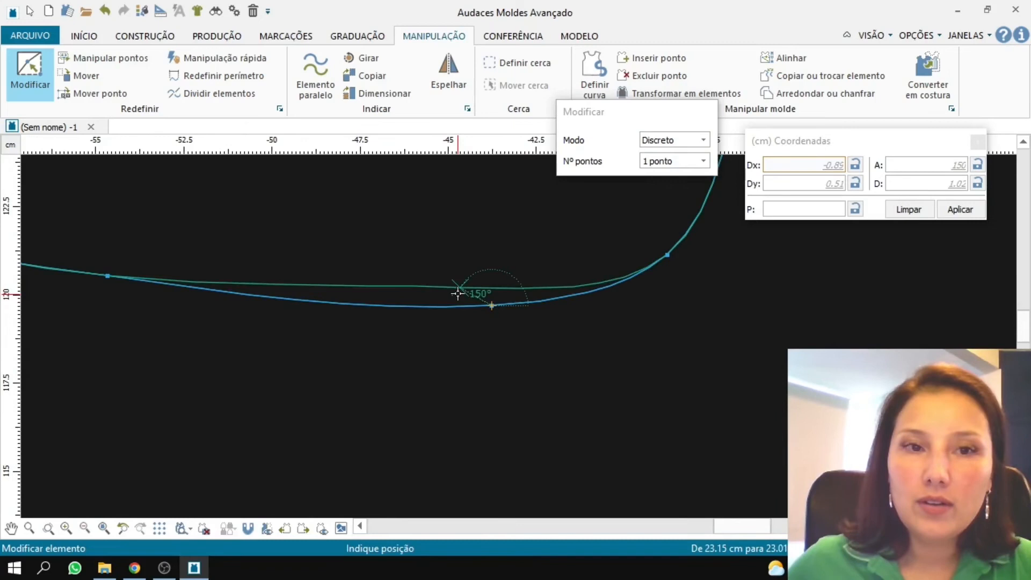
click(459, 296)
scroll(576, 295, down, 3)
scroll(332, 295, up, 2)
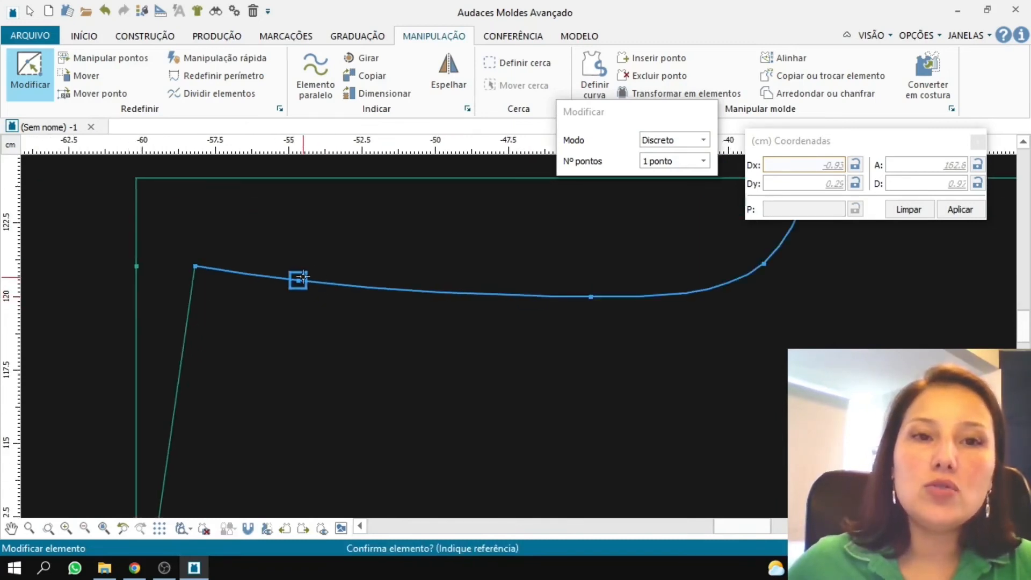
- Nudge the curve's first intermediate point about 0.1 cm to the right and move the bend point about 1 cm outward at 45°
click(299, 281)
click(302, 281)
scroll(272, 292, down, 3)
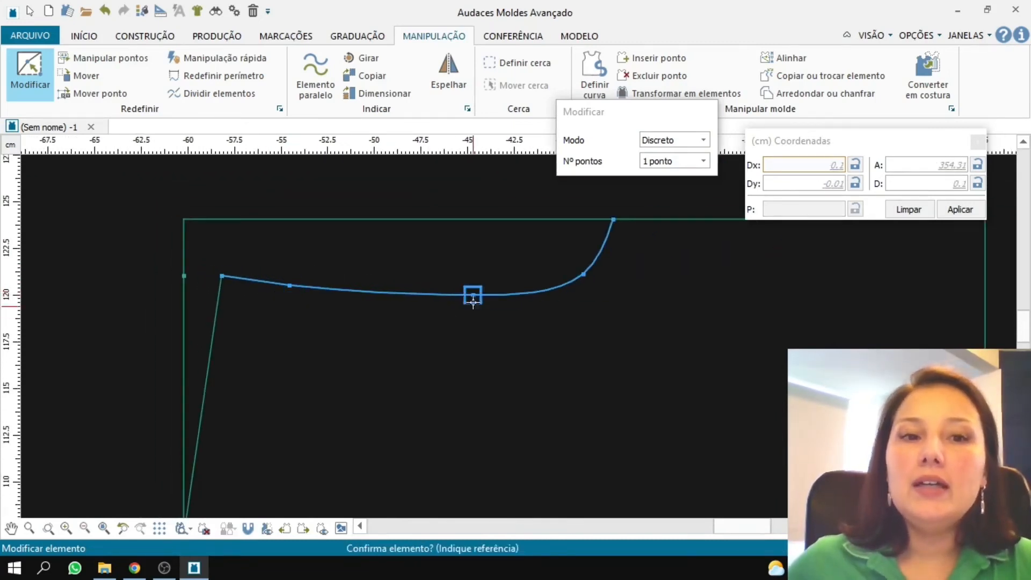
scroll(505, 273, up, 2)
click(595, 279)
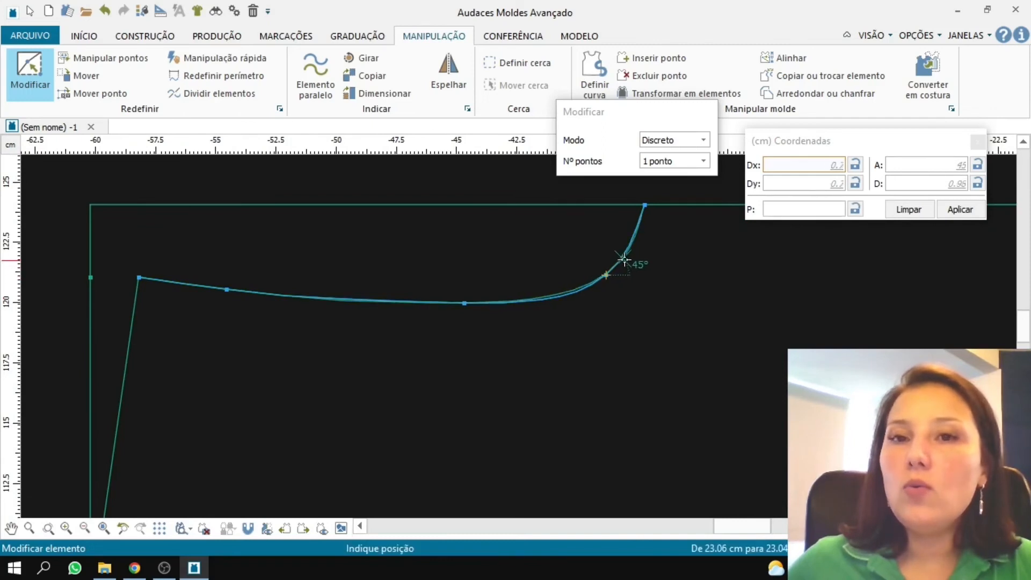
click(624, 258)
scroll(498, 304, down, 2)
scroll(230, 293, up, 5)
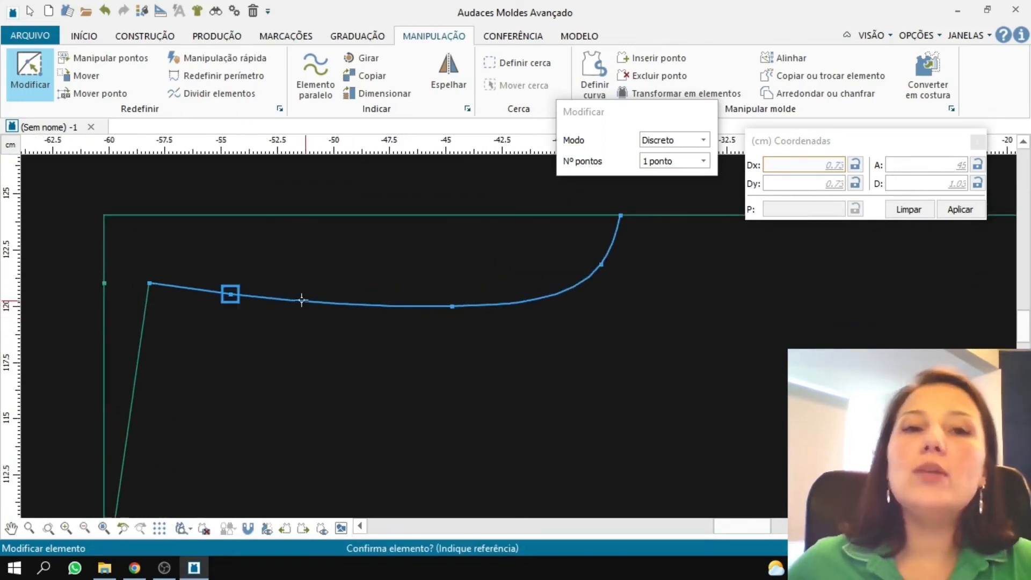
- Raise the upper curve's first intermediate point straight up by about 0.12 cm
click(220, 296)
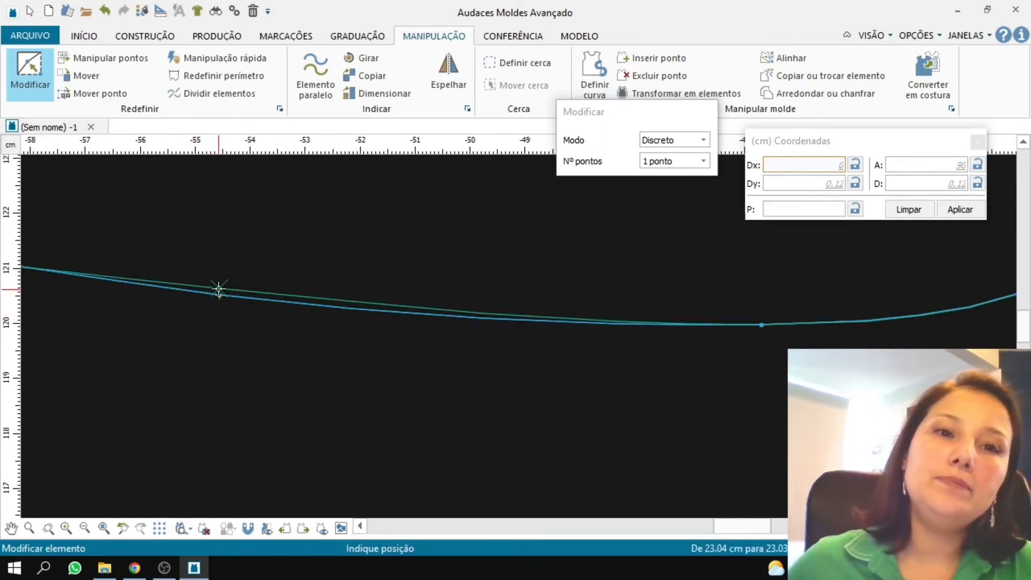
click(218, 289)
scroll(219, 290, down, 3)
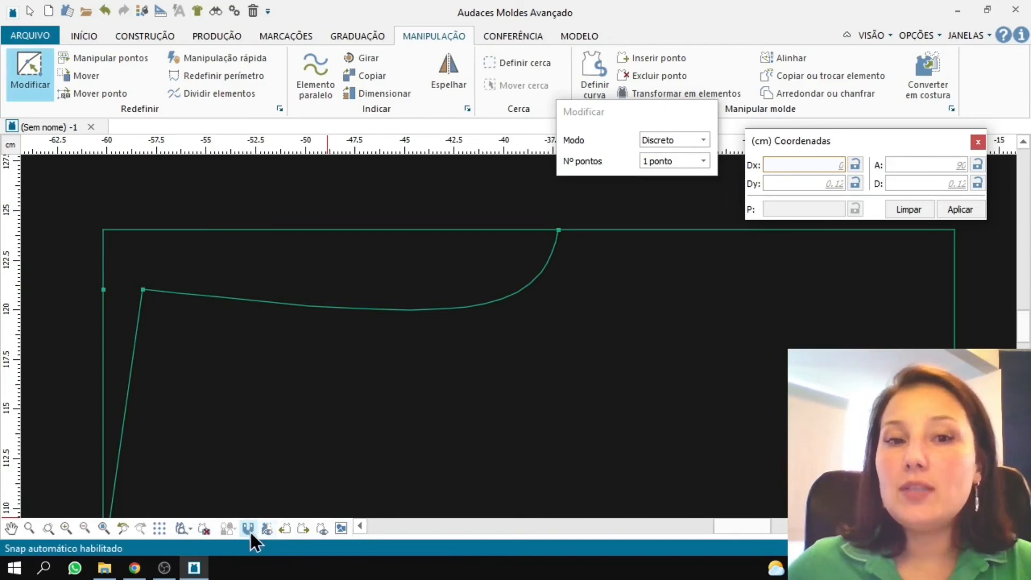
- Move the upper curve's middle point about 0.23 cm down and right, at a 330° angle
scroll(402, 317, up, 1)
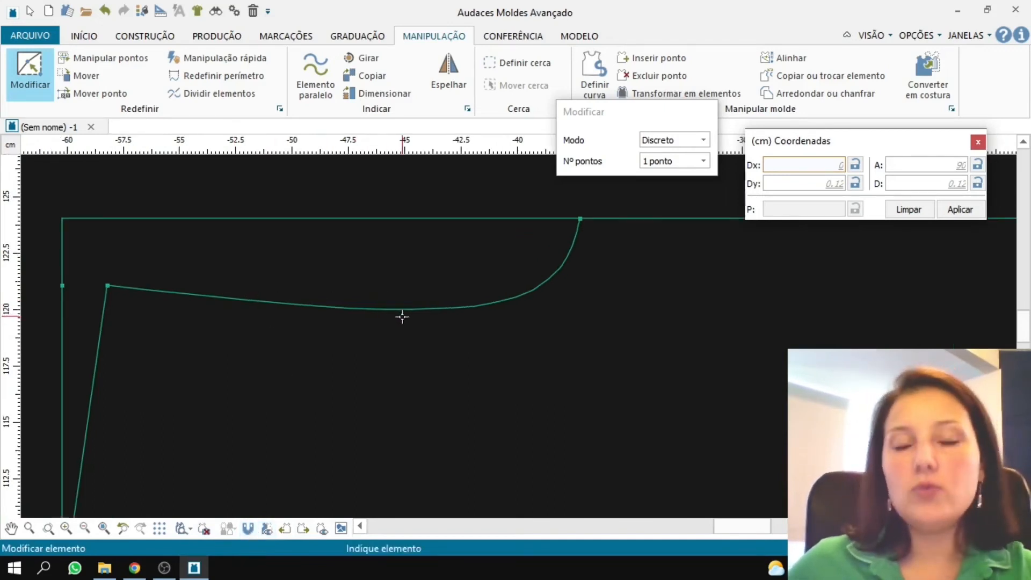
scroll(451, 307, up, 1)
click(405, 307)
click(407, 310)
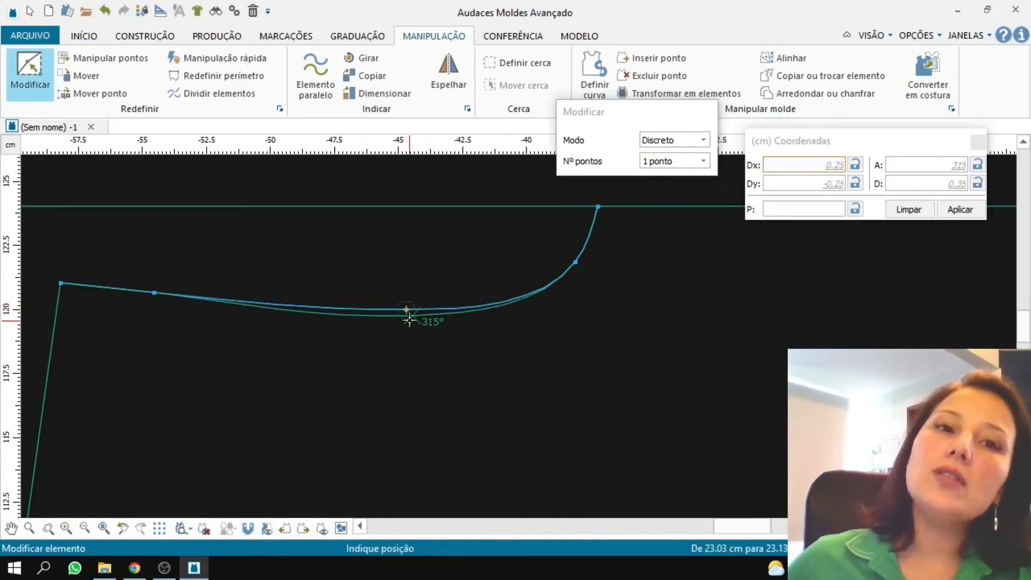
click(410, 317)
scroll(231, 268, down, 3)
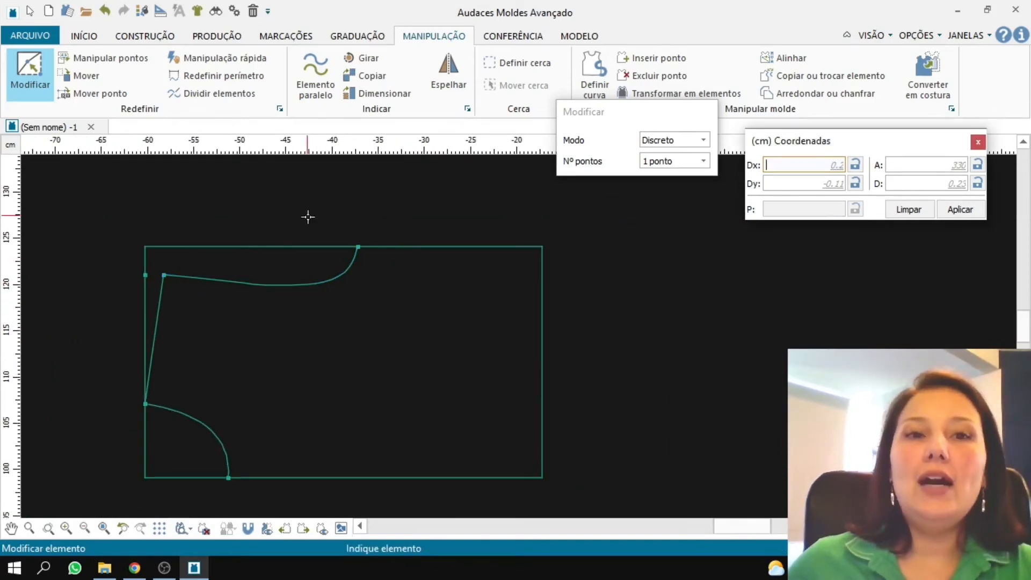
- Move the upper curve's first intermediate point about 0.53 cm down and right, at a 330° angle
scroll(228, 263, up, 5)
click(244, 276)
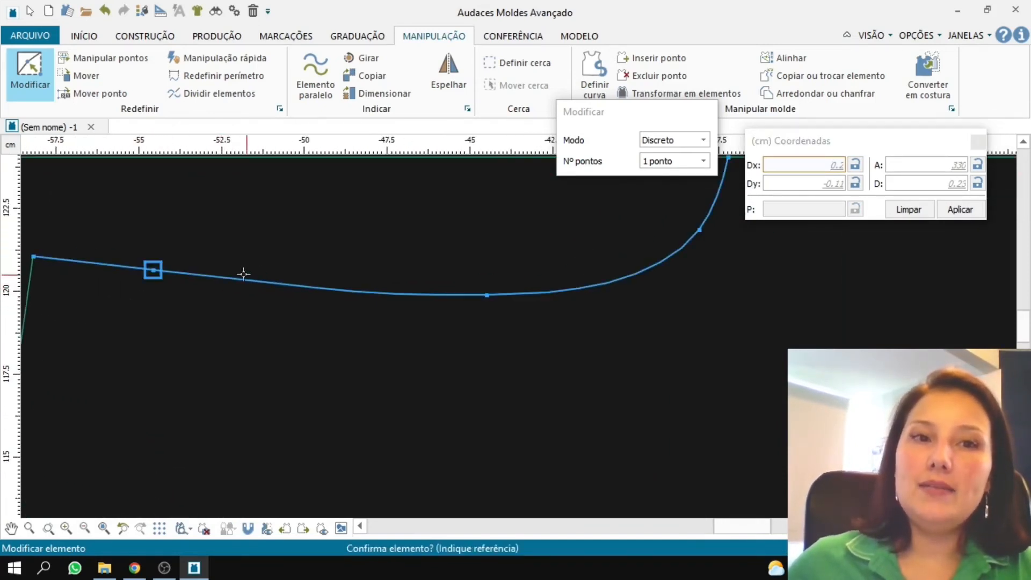
click(155, 274)
click(164, 277)
scroll(168, 237, down, 5)
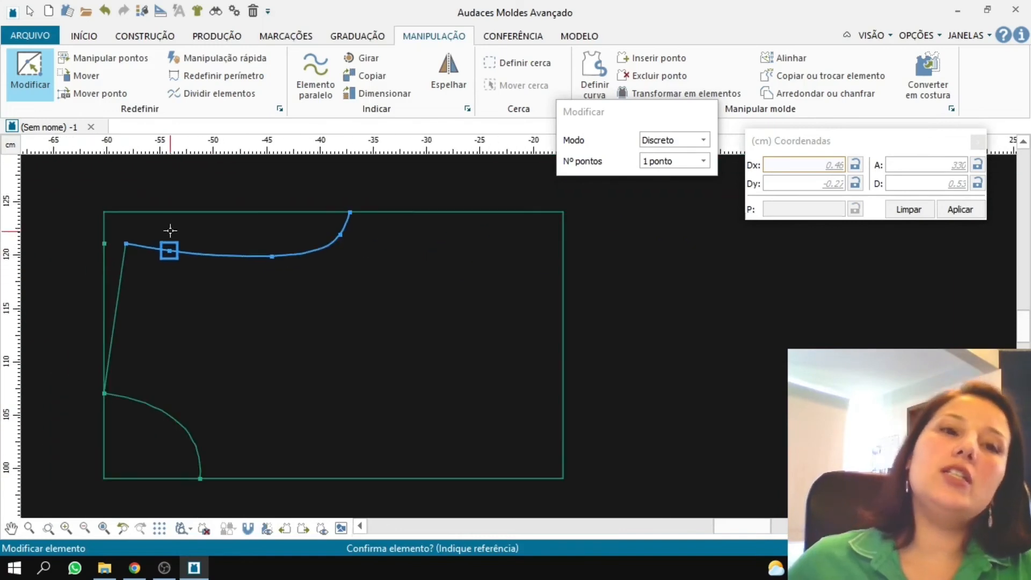
scroll(170, 223, down, 2)
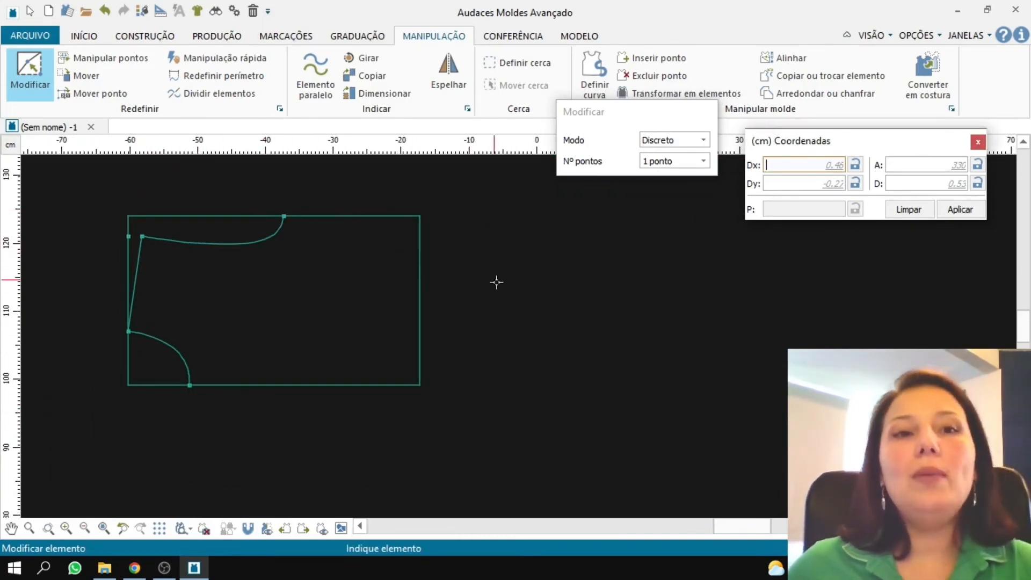
- Place a coordinate point on the rectangle's right edge, 2 cm along the perimeter from the upper-right corner
scroll(497, 282, down, 1)
scroll(292, 209, up, 1)
scroll(385, 248, up, 1)
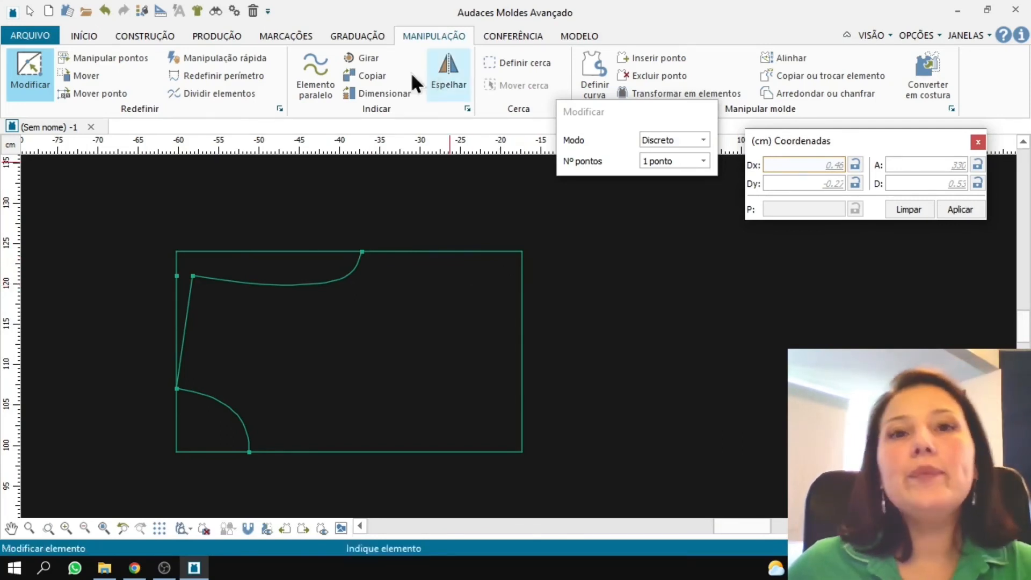
click(170, 36)
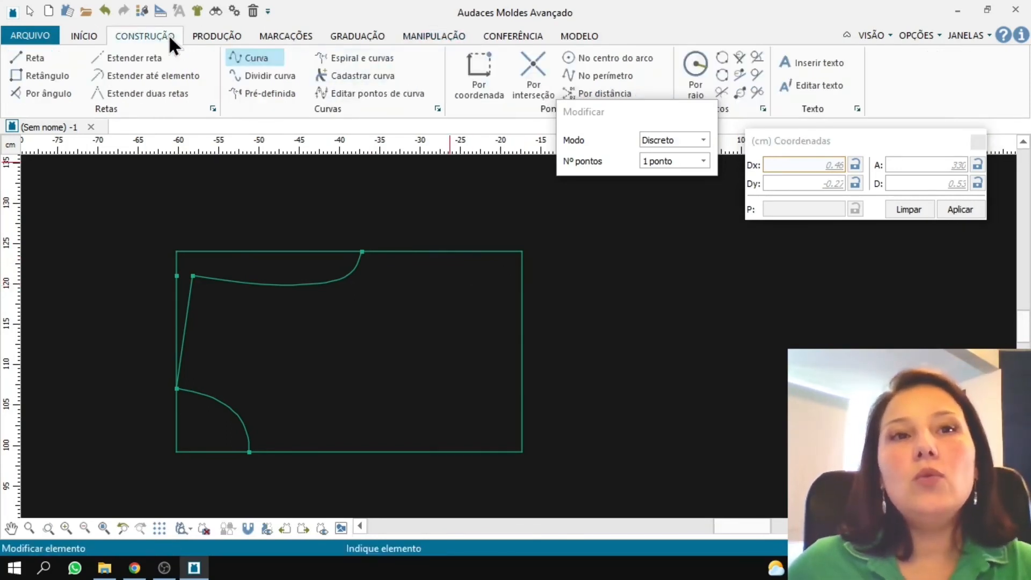
click(476, 77)
click(523, 252)
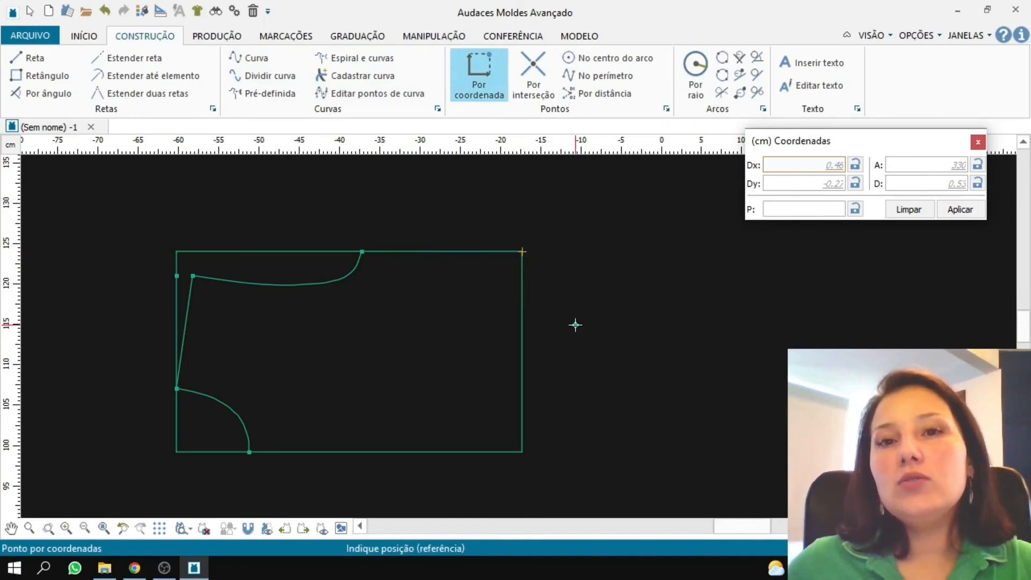
click(812, 208)
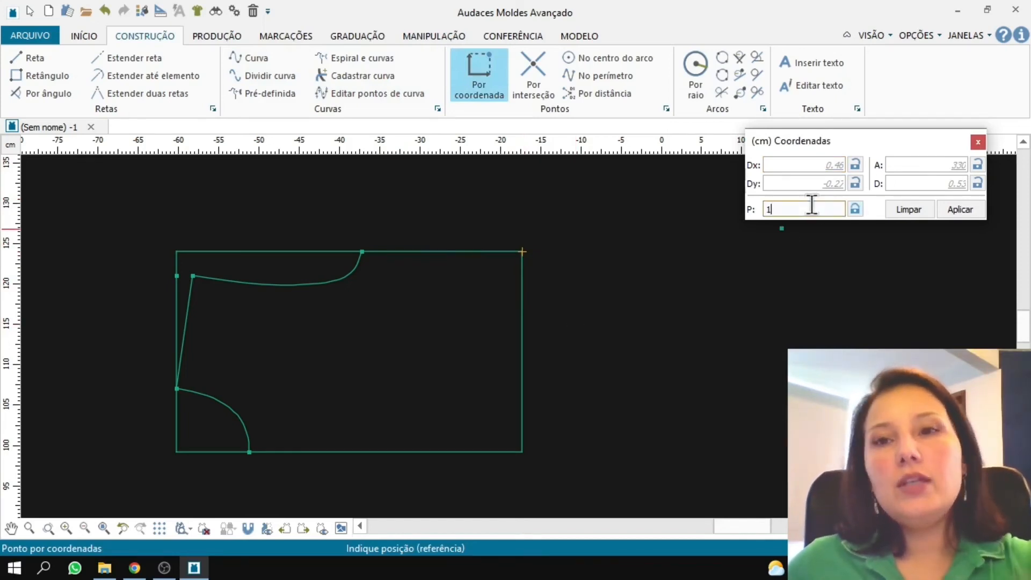
drag(813, 209, 759, 209)
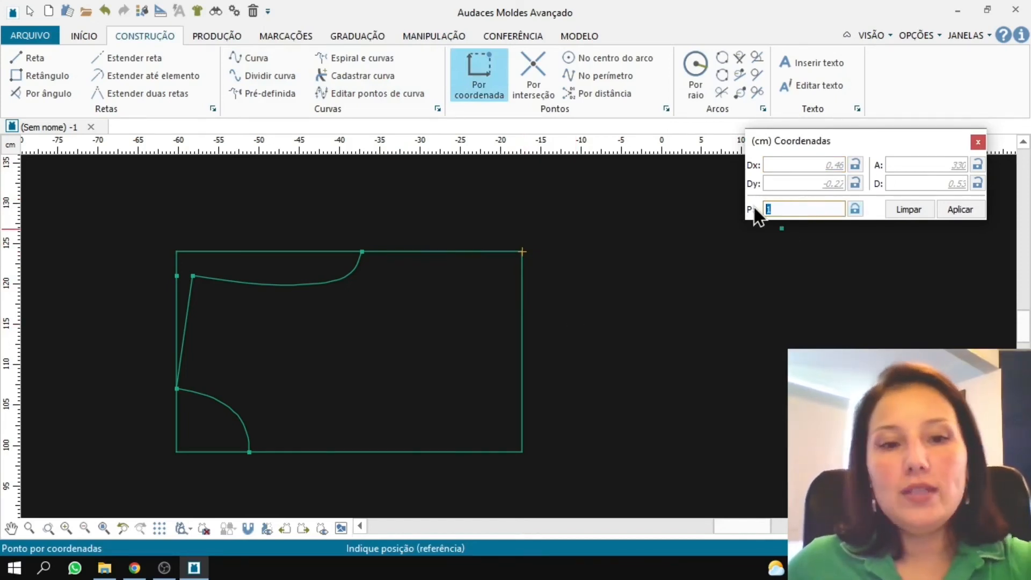
text(2)
click(968, 213)
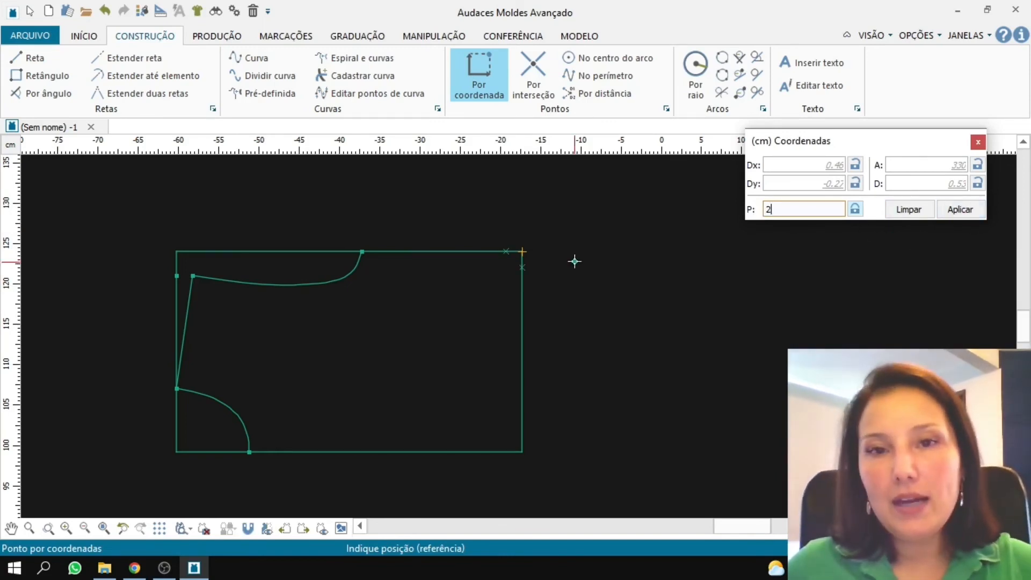
click(522, 270)
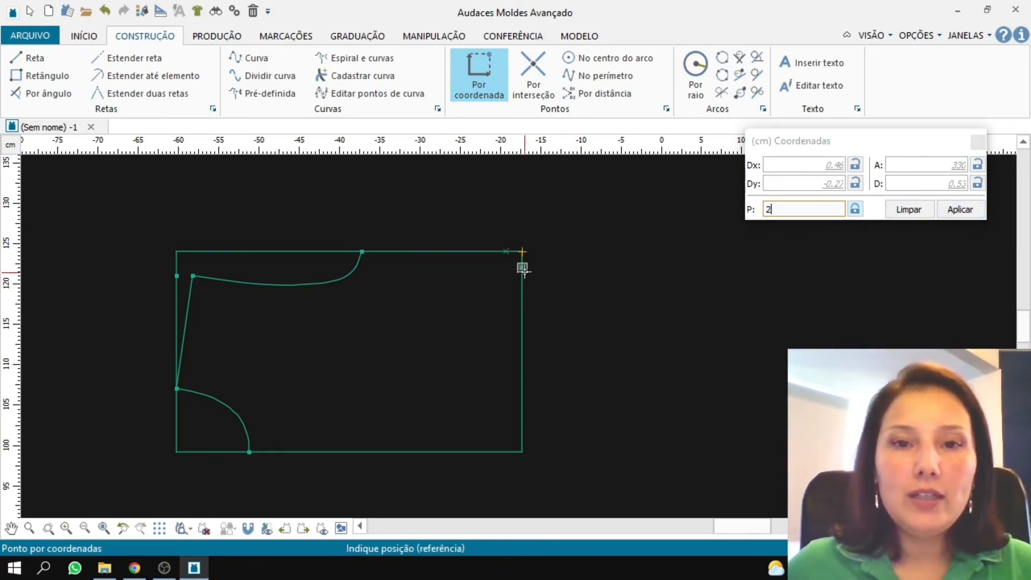
right_click(575, 273)
- Draw a straight line from the curve's end on the top edge to the marked point on the right edge
click(15, 63)
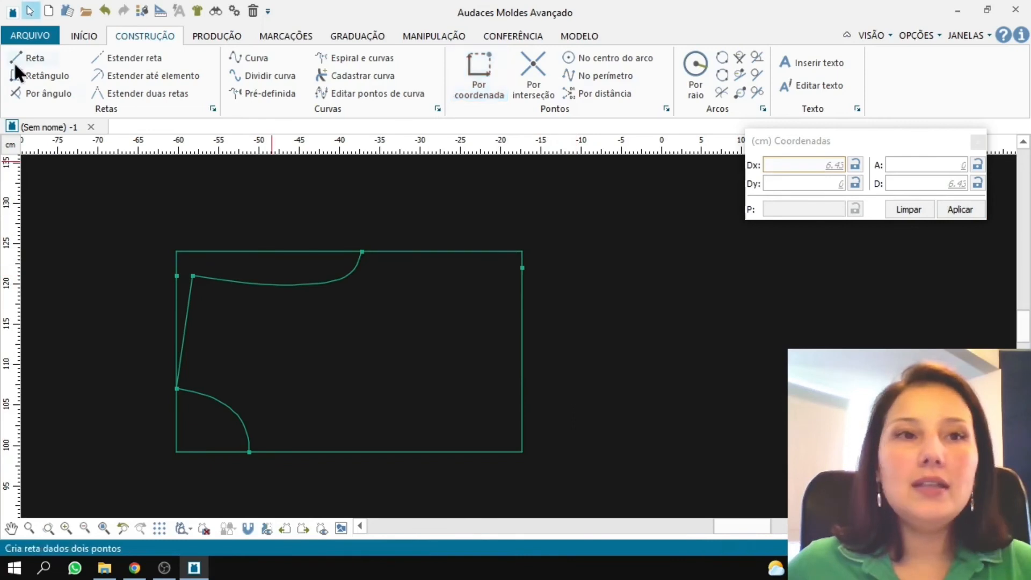
click(42, 58)
click(362, 252)
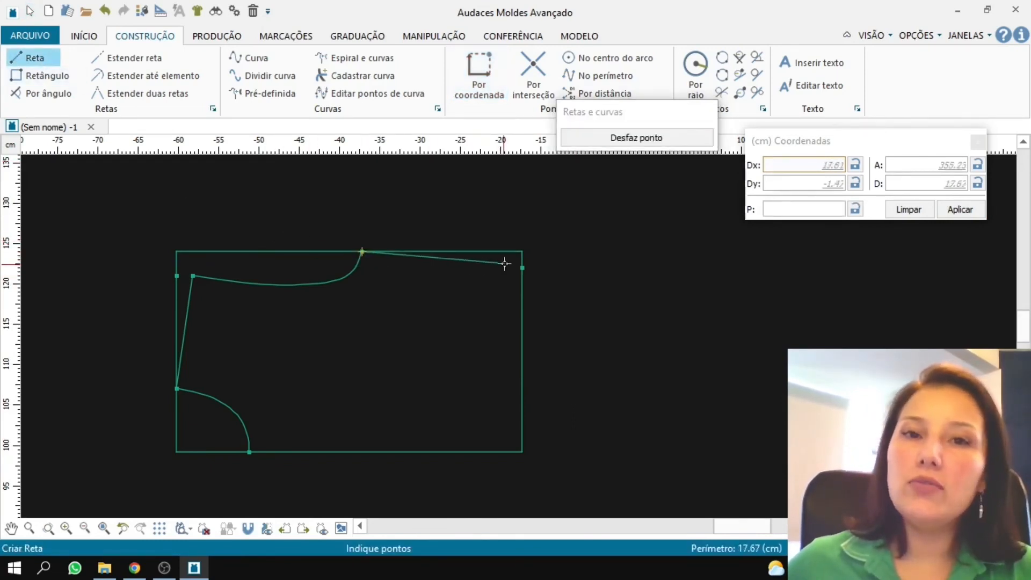
click(522, 268)
right_click(565, 253)
scroll(562, 239, down, 3)
scroll(354, 235, up, 2)
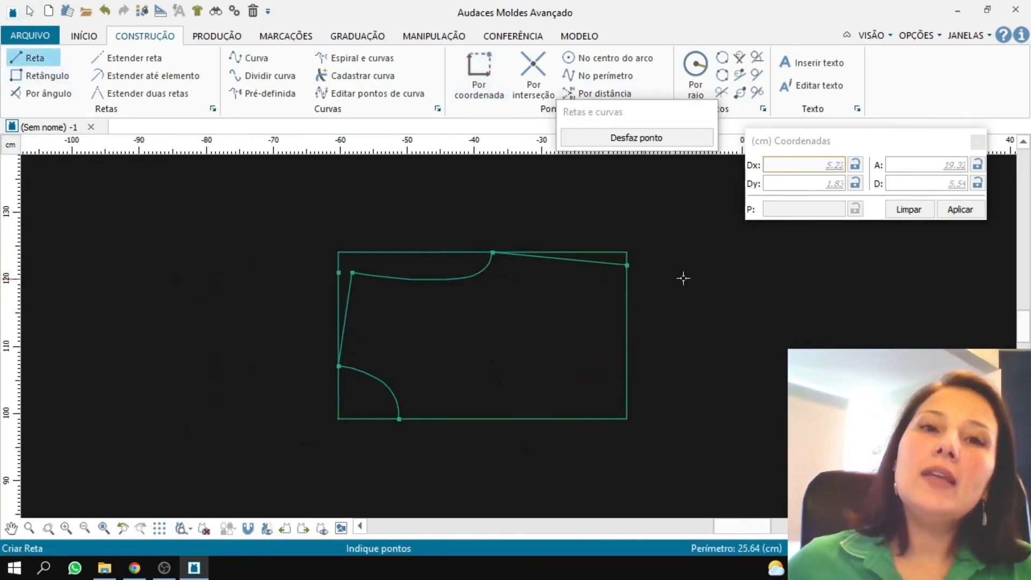
scroll(680, 271, up, 1)
scroll(564, 369, up, 1)
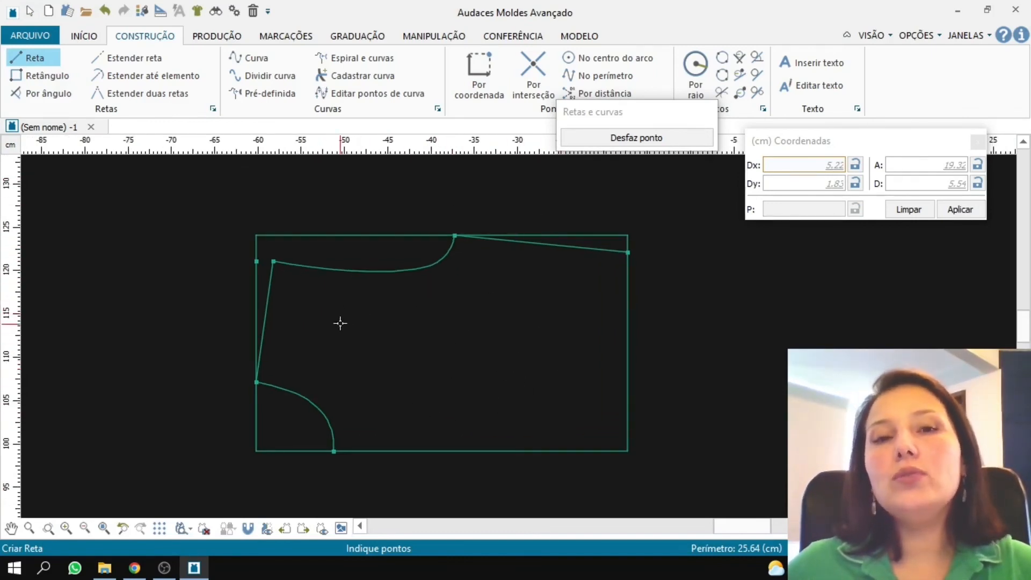
key(Escape)
- Try moving the rectangle's top and right sides and the lower-left curve away from the drawing, and undo these moves
scroll(445, 362, down, 1)
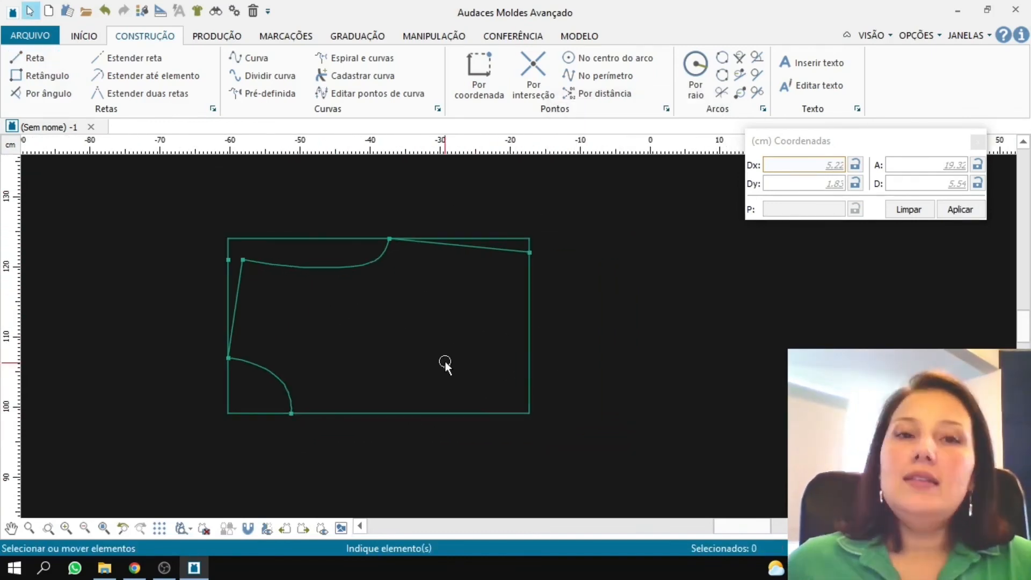
click(308, 240)
key(Delete)
scroll(589, 320, down, 1)
click(550, 326)
click(341, 385)
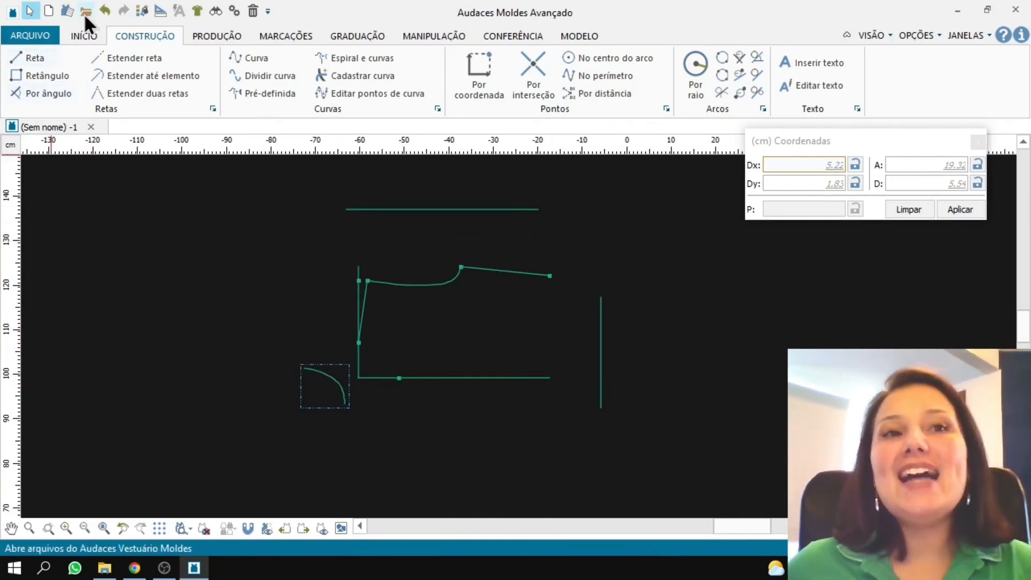
click(104, 11)
click(104, 11)
click(104, 11)
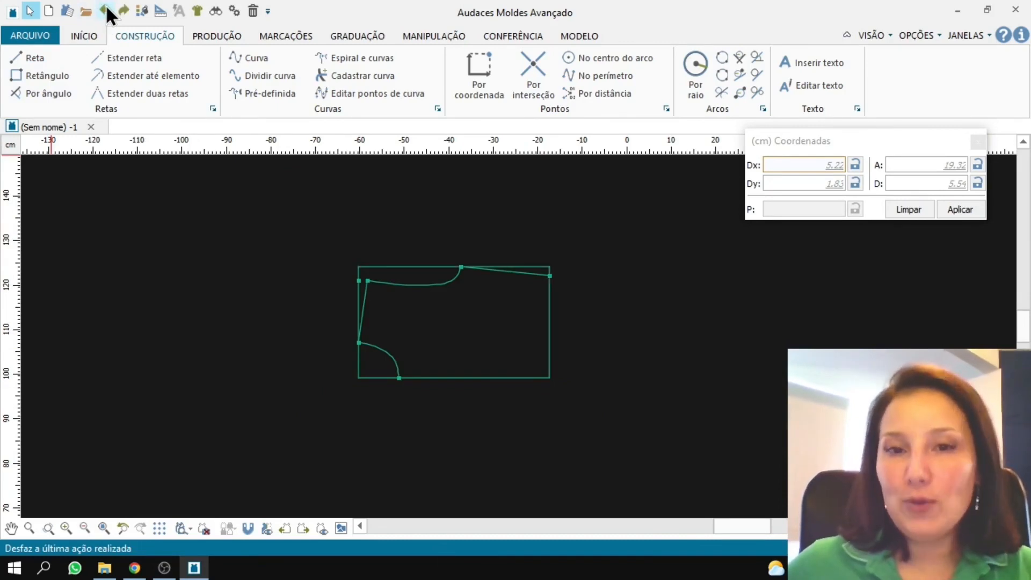
scroll(464, 322, up, 1)
scroll(465, 322, up, 1)
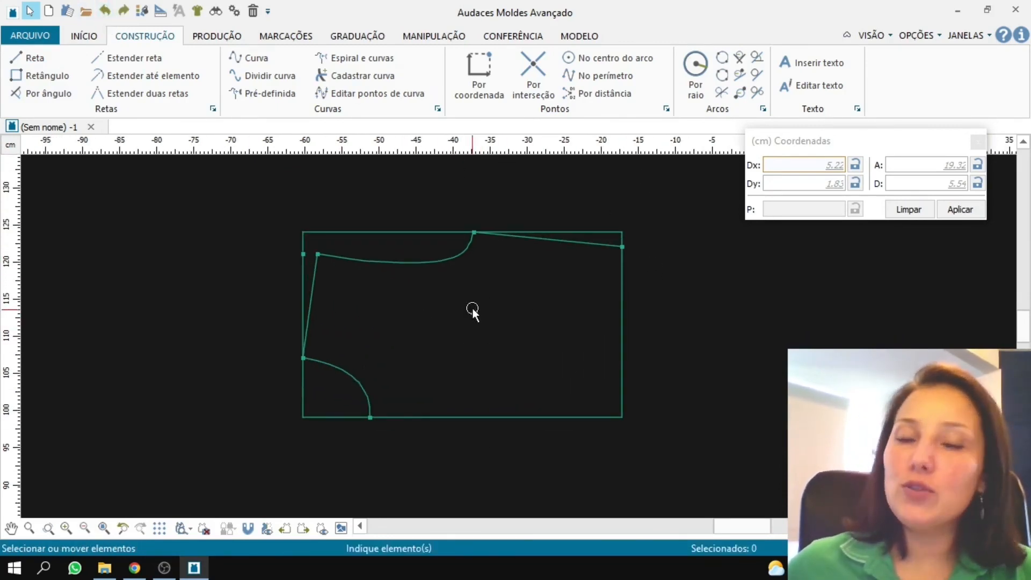
scroll(308, 347, down, 1)
scroll(495, 323, up, 1)
scroll(478, 375, up, 1)
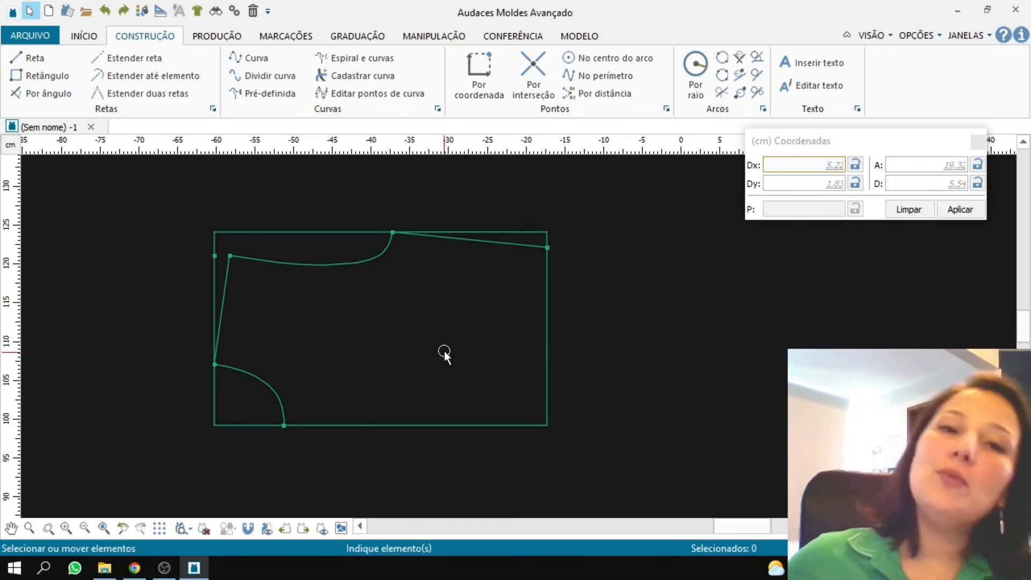